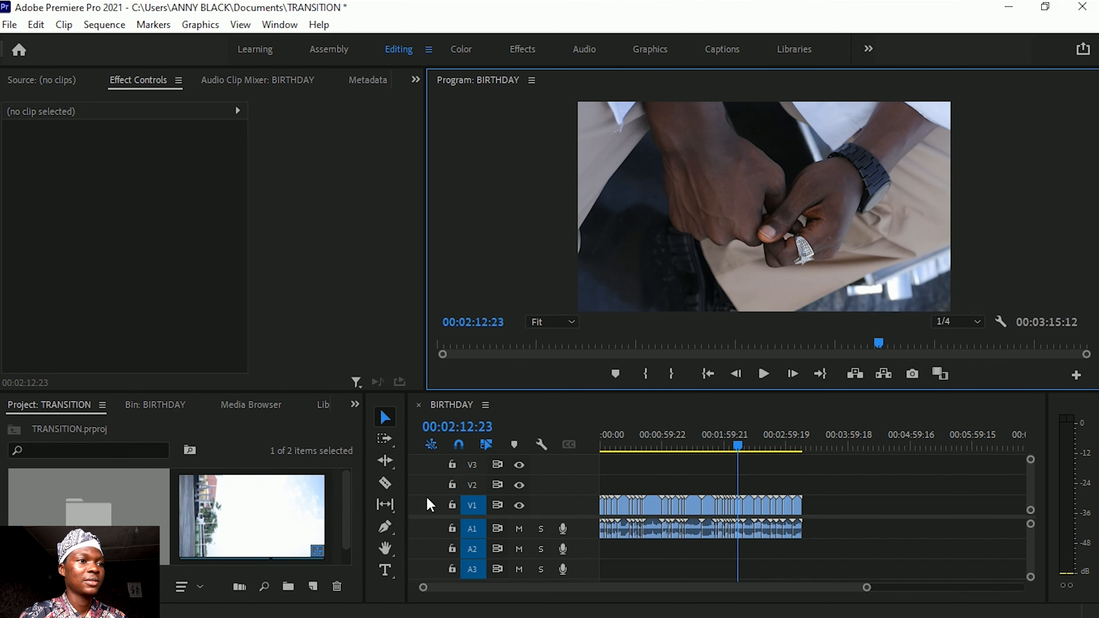
Delete all clips from the BIRTHDAY timeline, and remove the BIRTHDAY sequence from the project.
left_click_drag(866, 476, 437, 561)
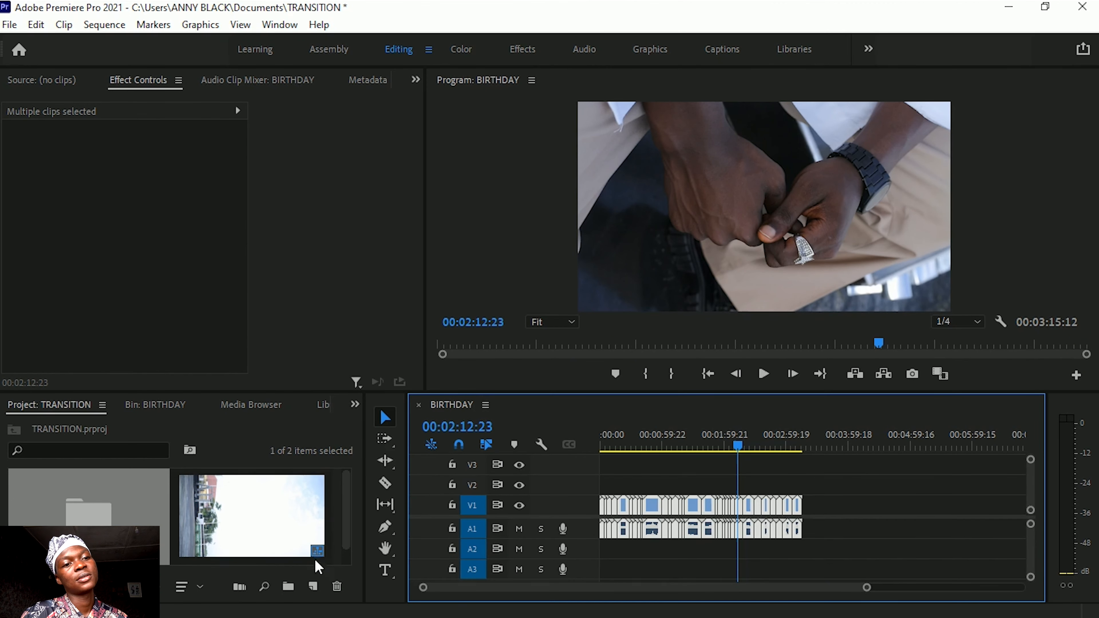
left_click_drag(883, 447, 600, 545)
key("Delete")
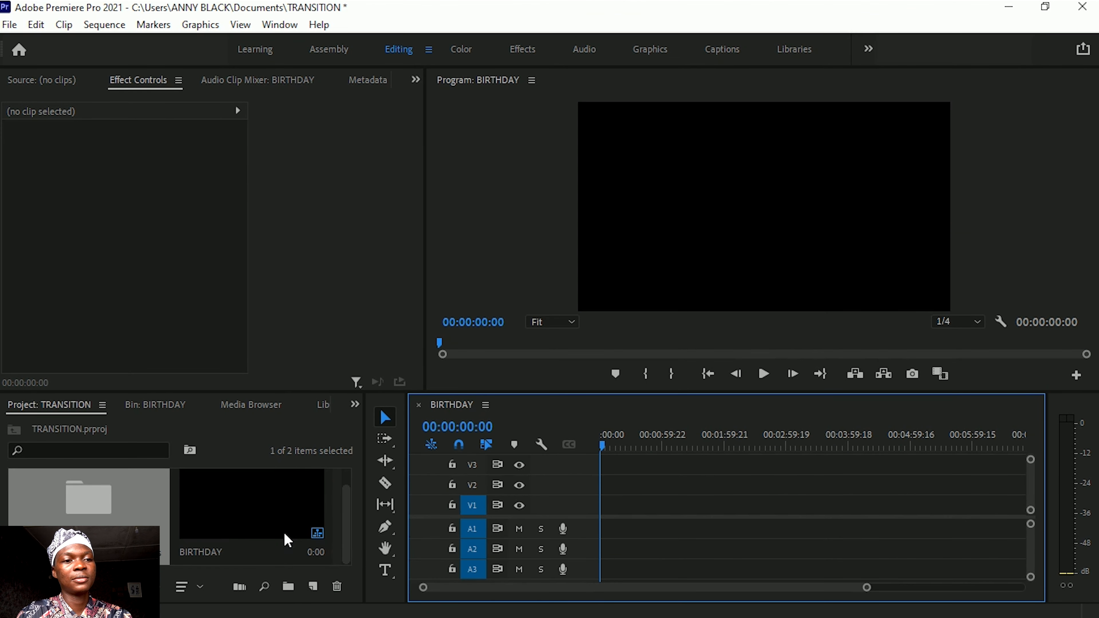
left_click(256, 500)
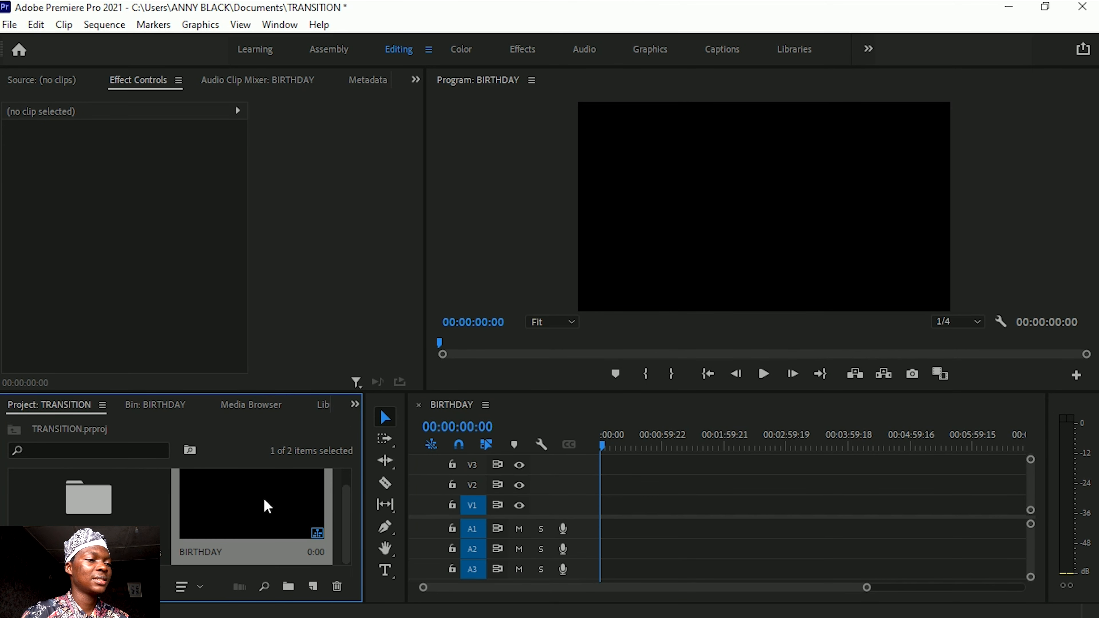
key("Delete")
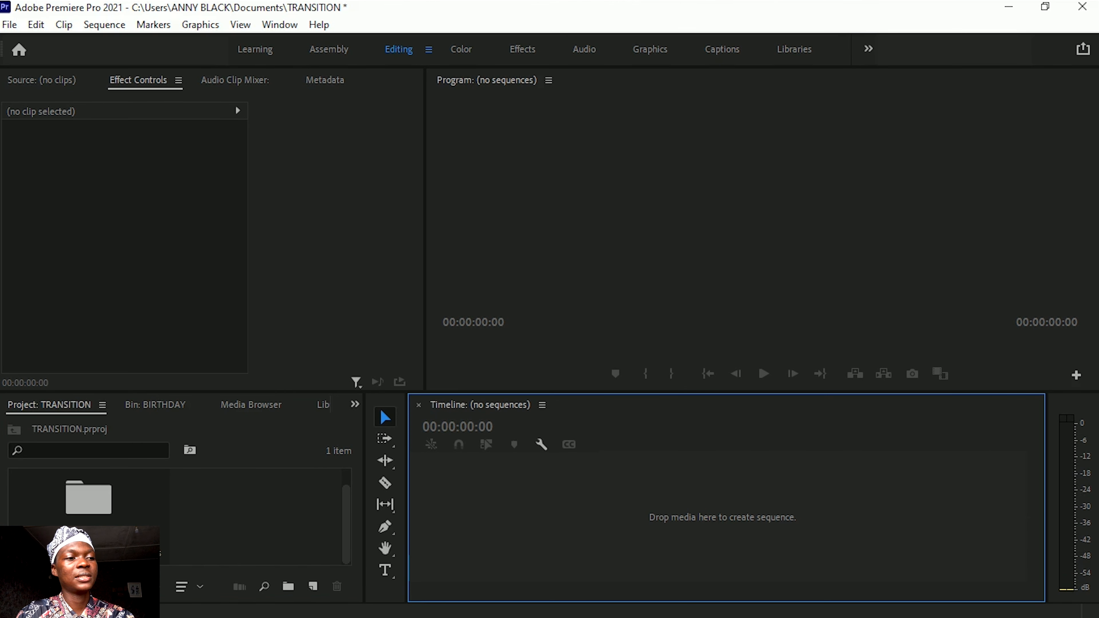
Start a new sequence based on the Digital SLR 1080p preset DSLR 1080p25.
left_click(55, 514)
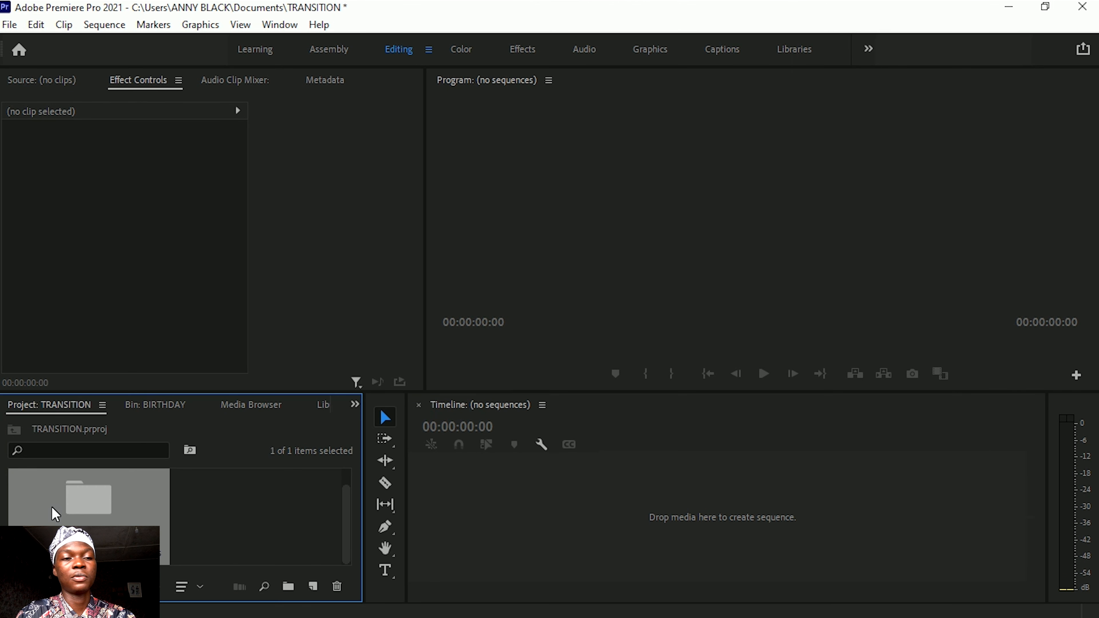
left_click(574, 503)
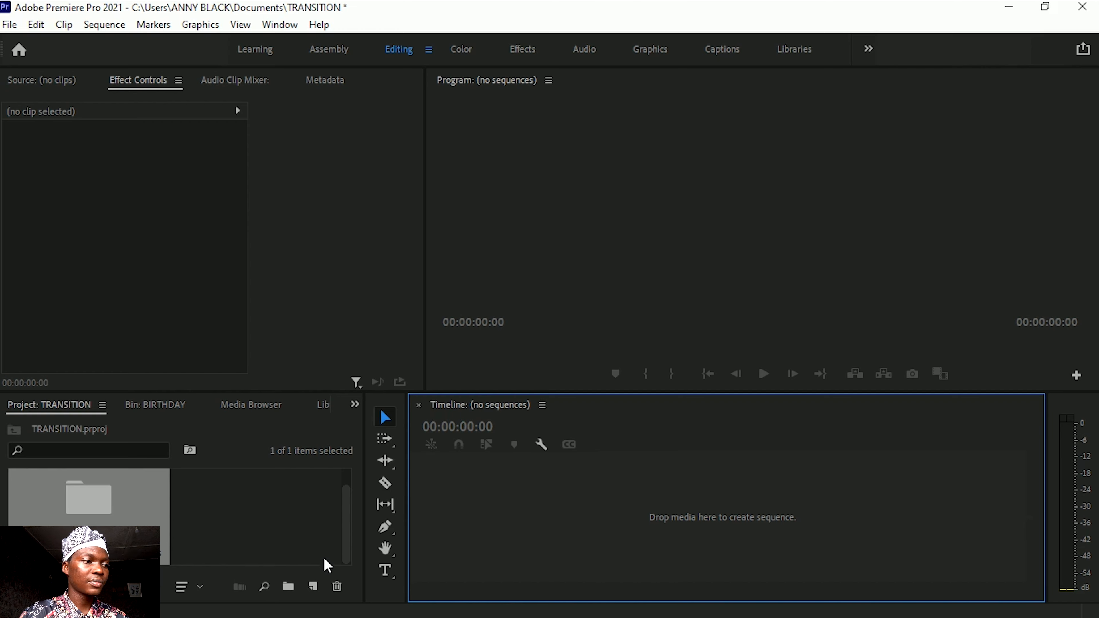
left_click(313, 586)
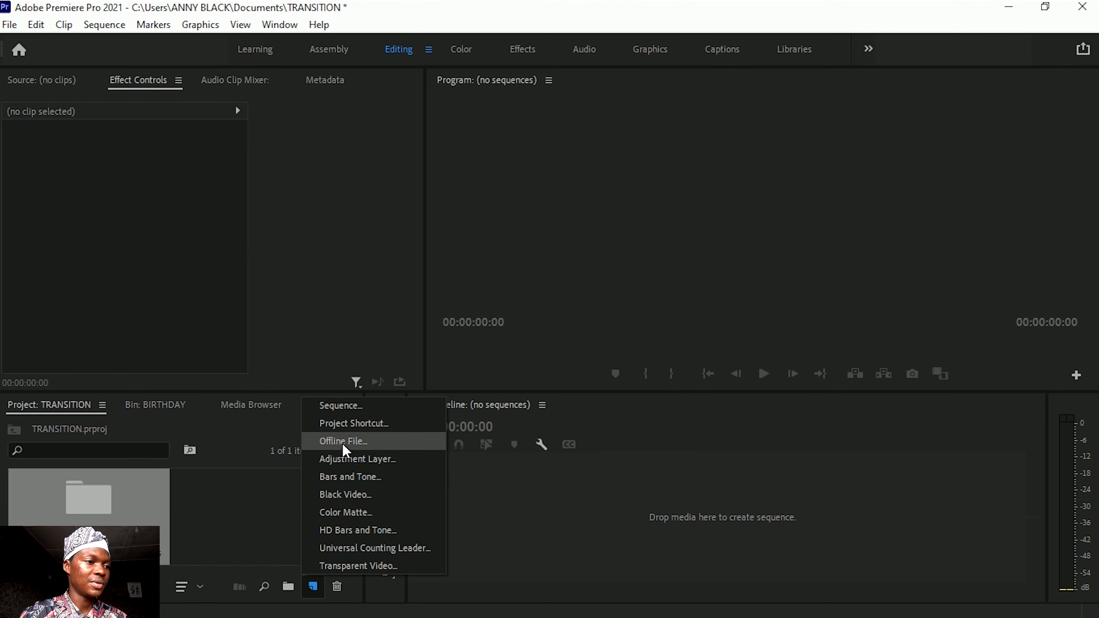
left_click(349, 408)
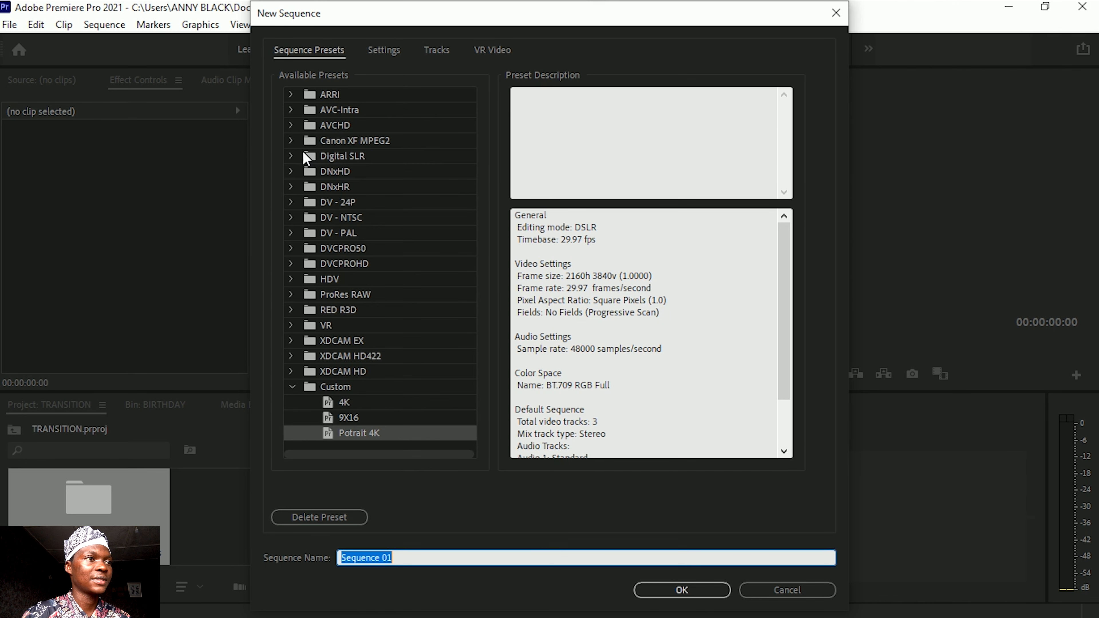
left_click(292, 156)
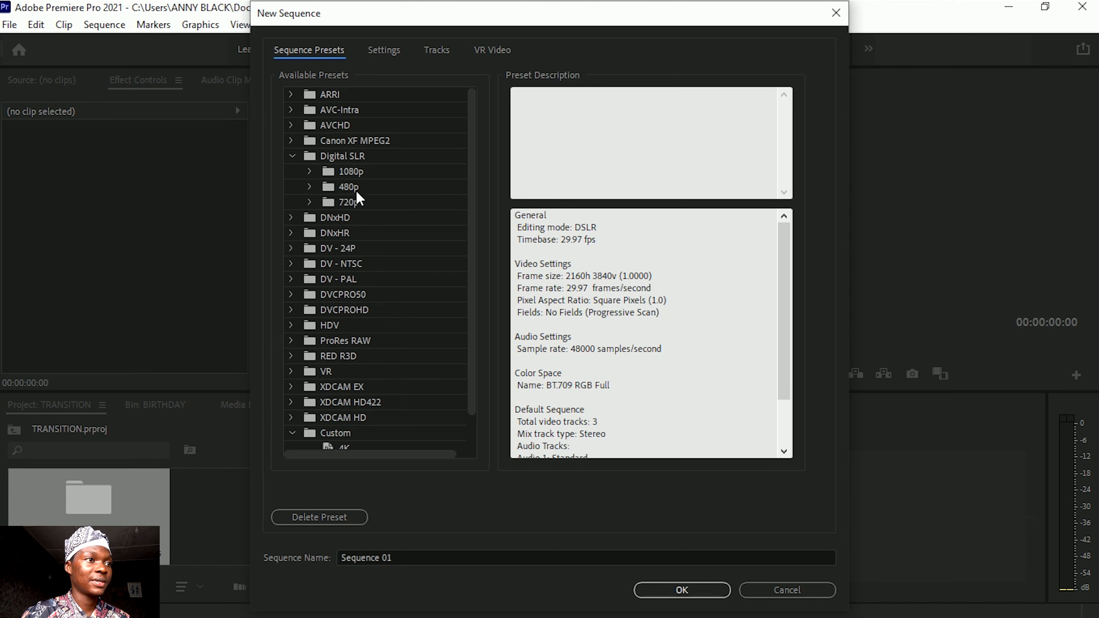
left_click(310, 172)
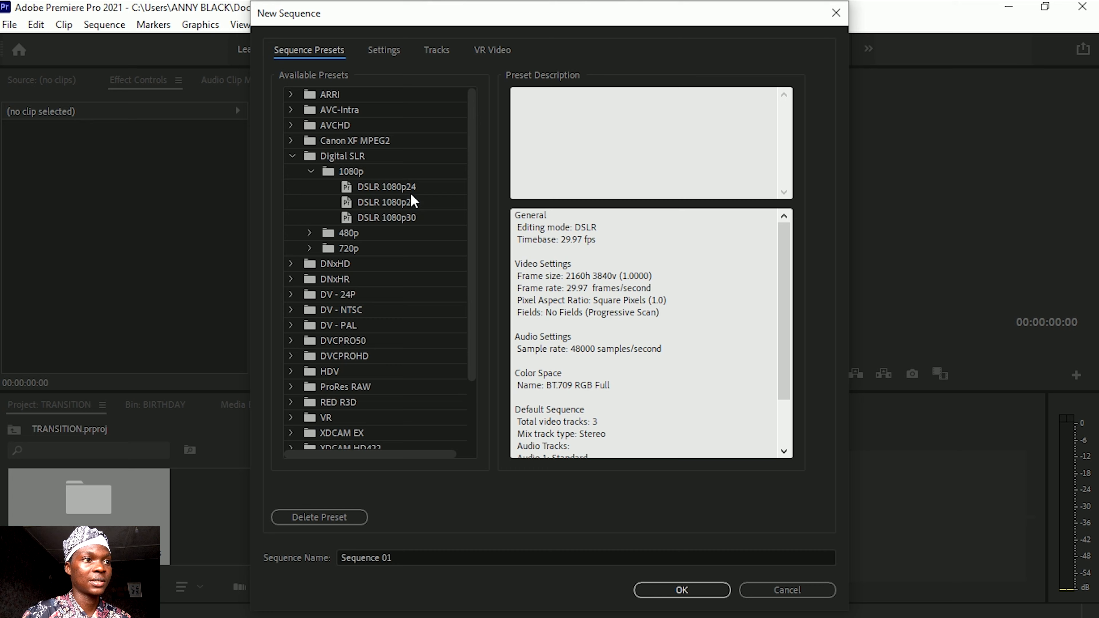
left_click(393, 201)
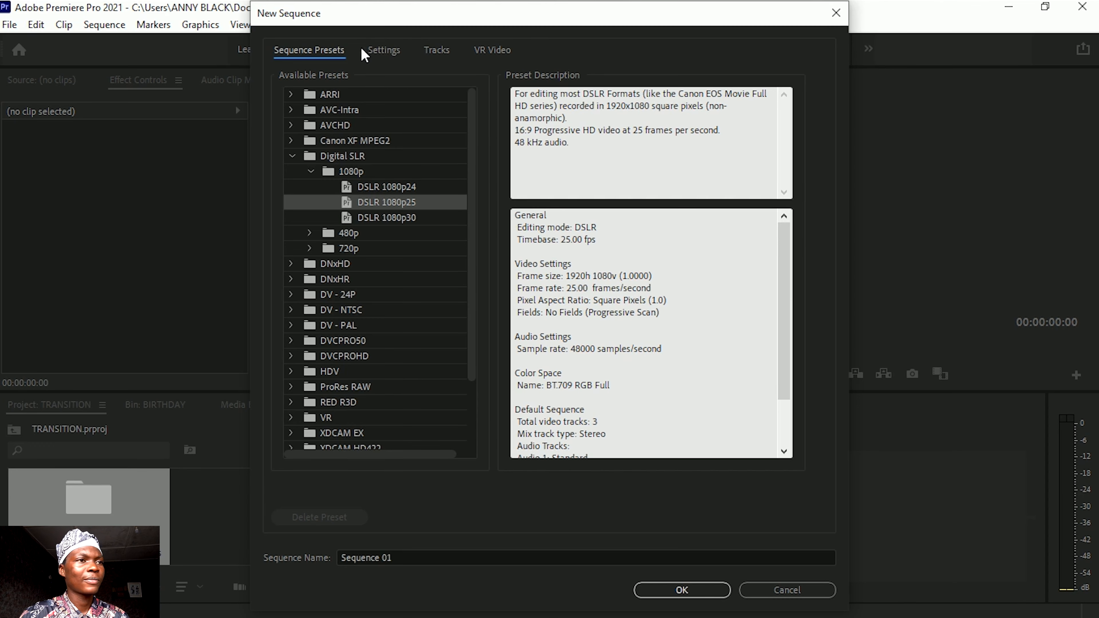
Set the new sequence's frame size to 1080 horizontal by 1920 vertical and create it.
left_click(384, 50)
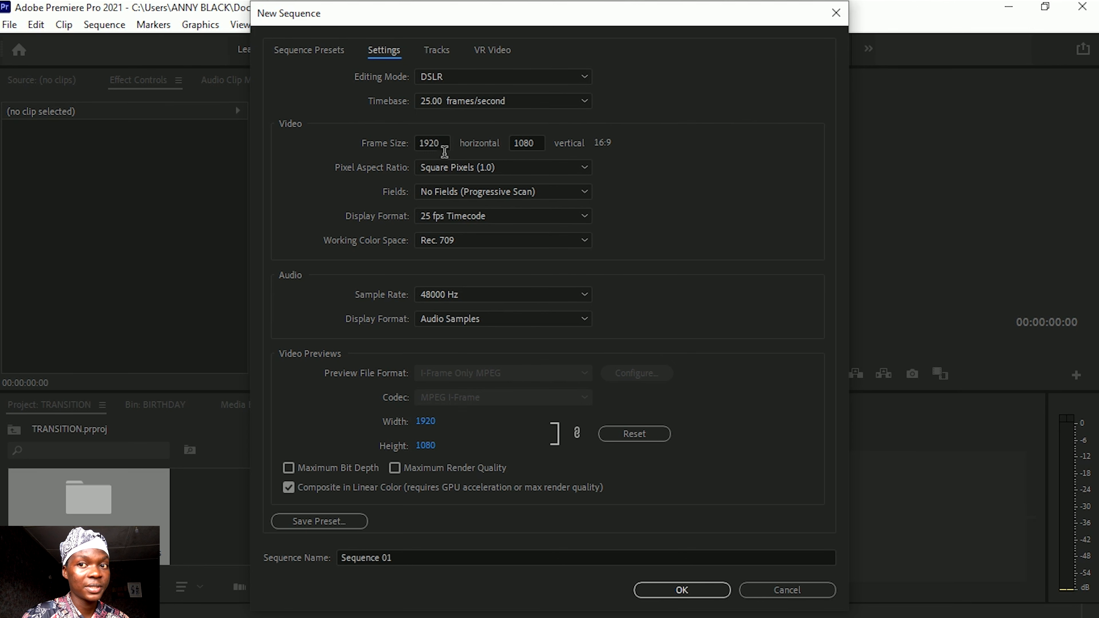
left_click_drag(448, 147, 400, 147)
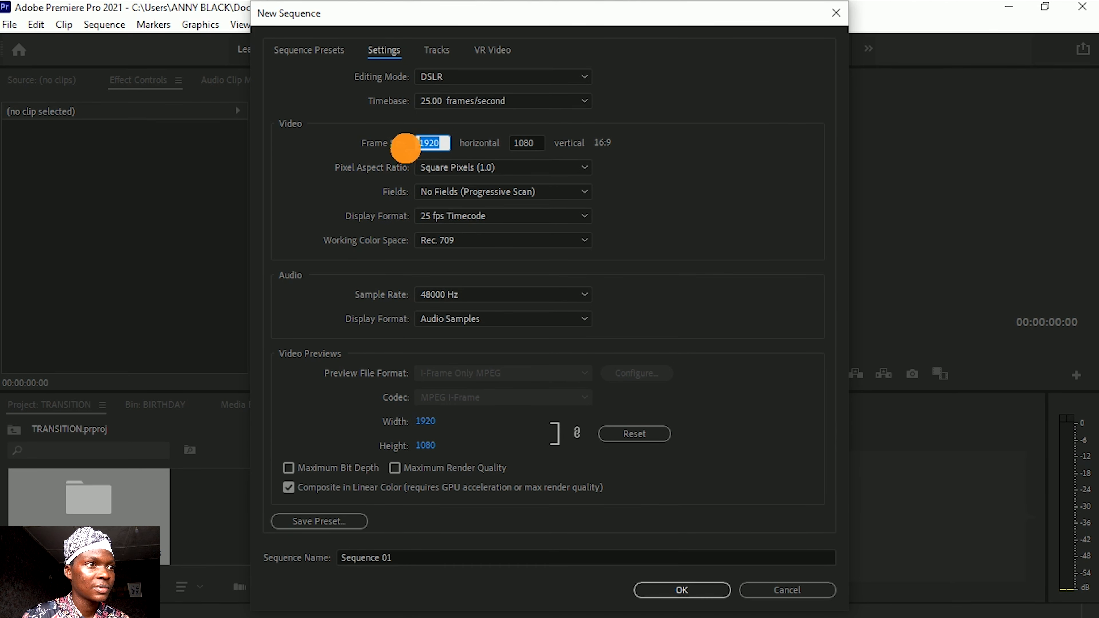
type("1080")
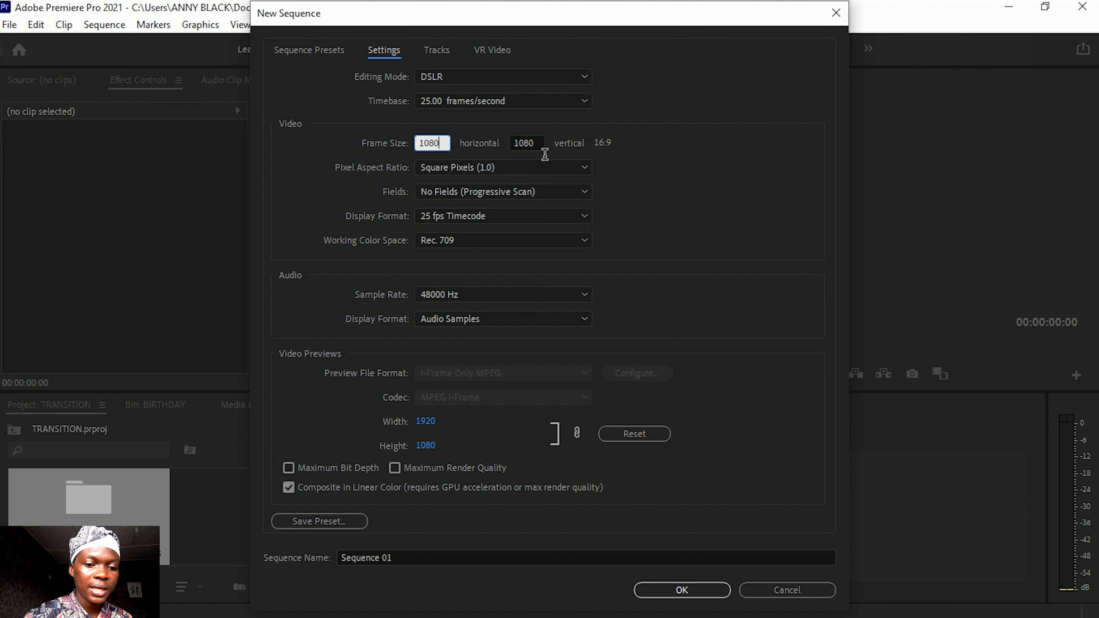
left_click(536, 143)
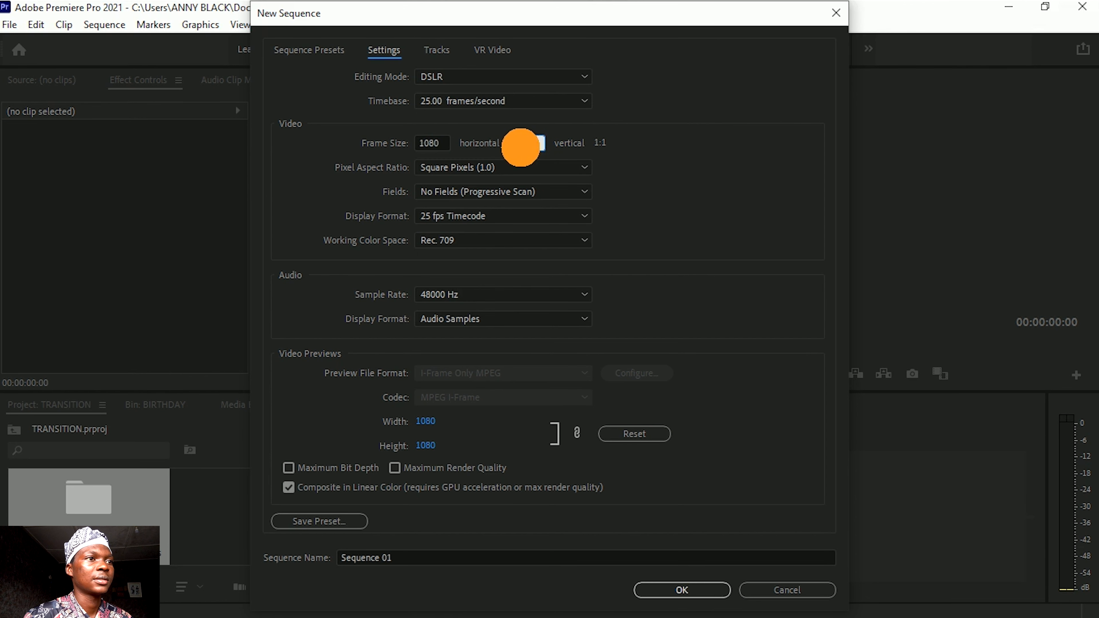
type("1920")
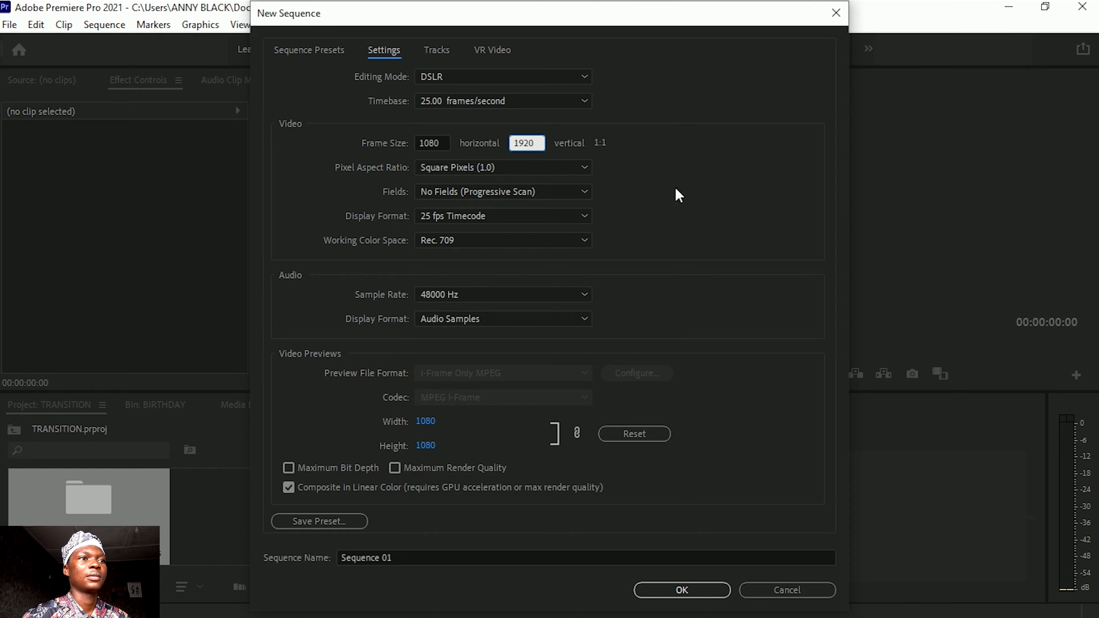
left_click(688, 589)
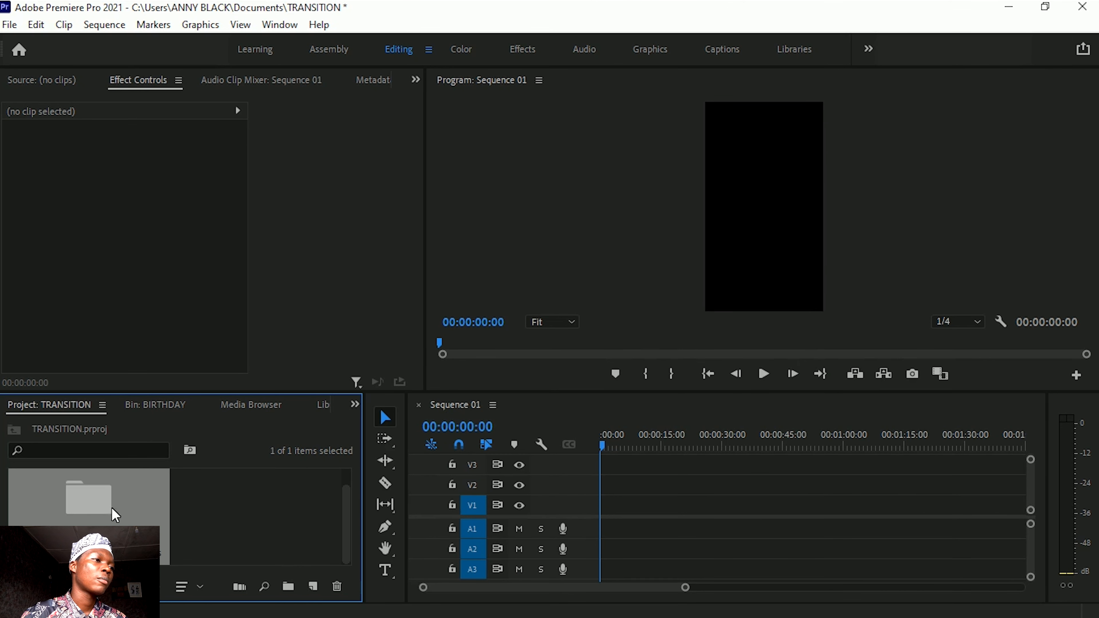
Place the footage bin's clips at the start of video track V1, keeping the existing sequence settings.
left_click(152, 497)
left_click_drag(152, 497, 601, 500)
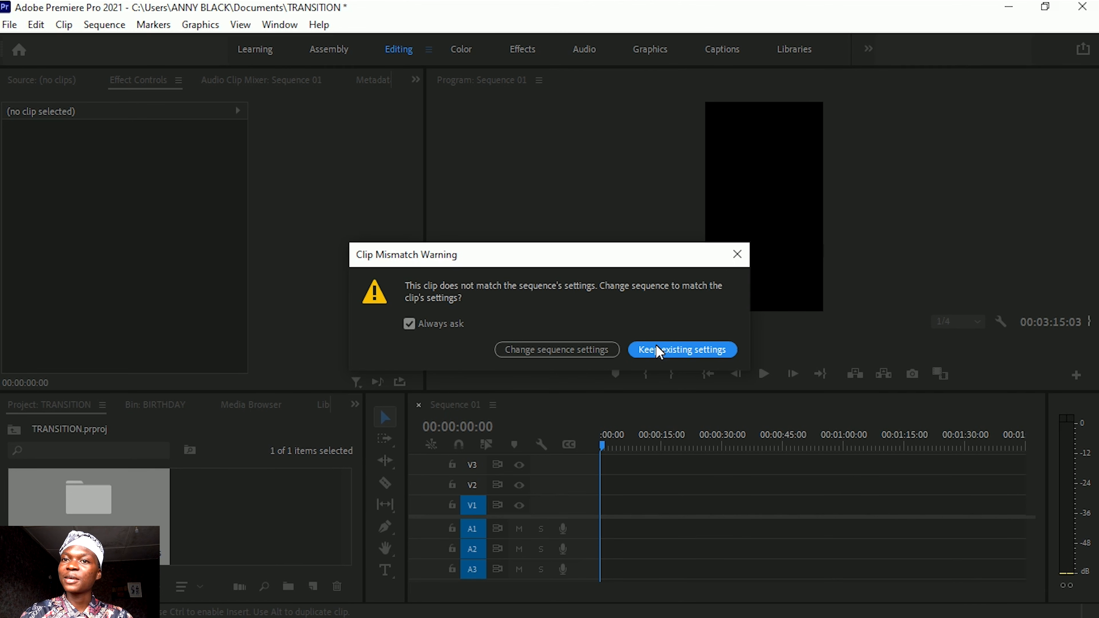
left_click(674, 356)
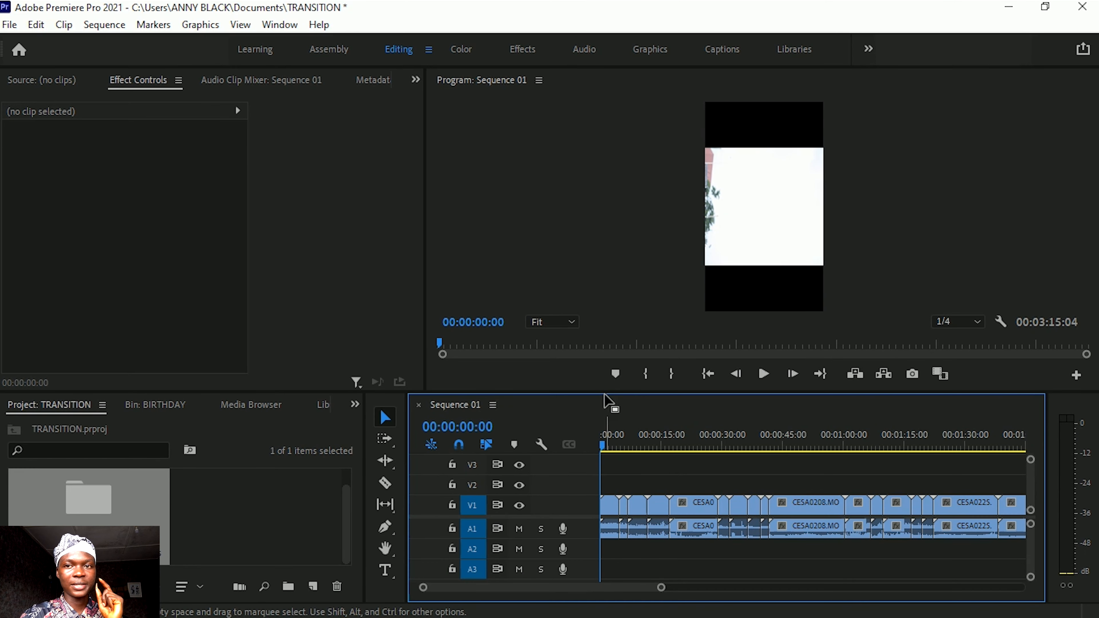
Preview the opening footage and delete the first clip, with its audio, from the sequence.
left_click_drag(610, 438, 705, 445)
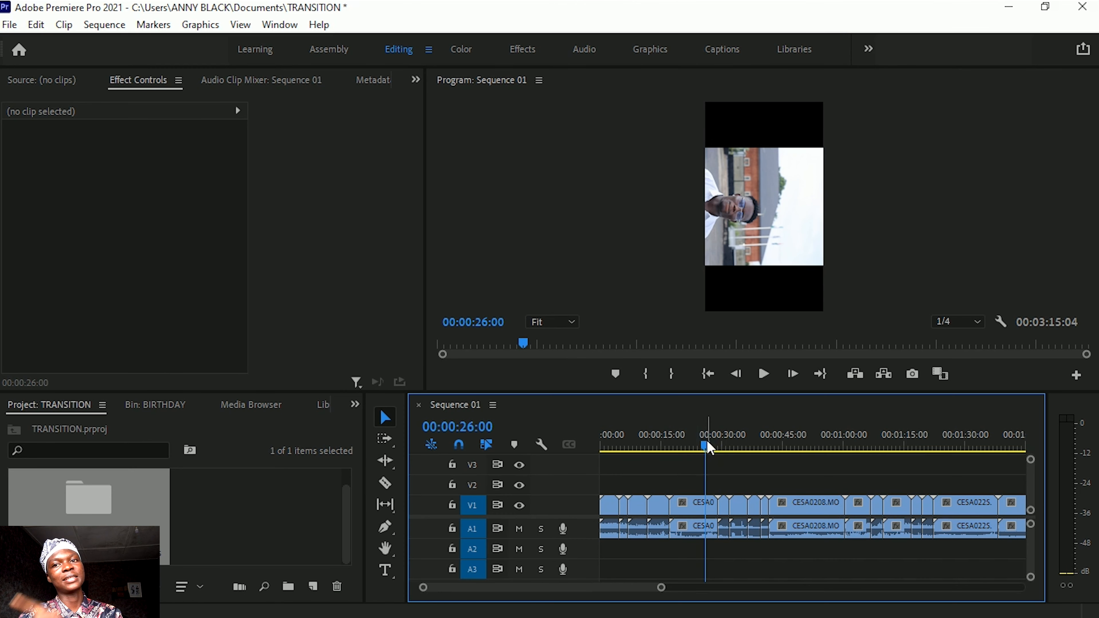
key("Home")
left_click(611, 448)
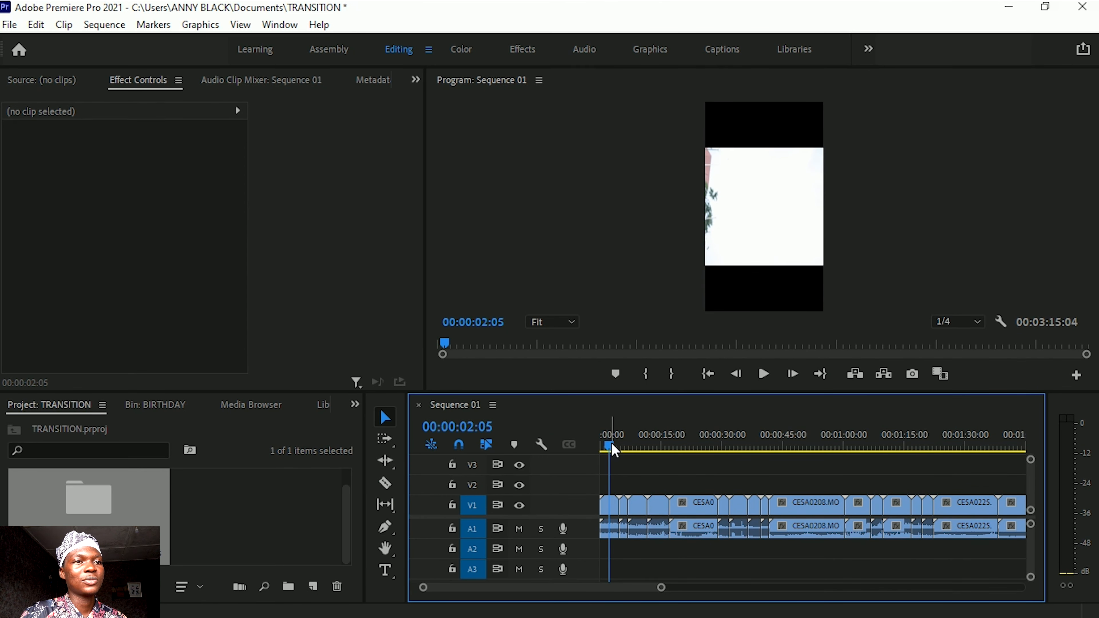
left_click(610, 503)
key("Delete")
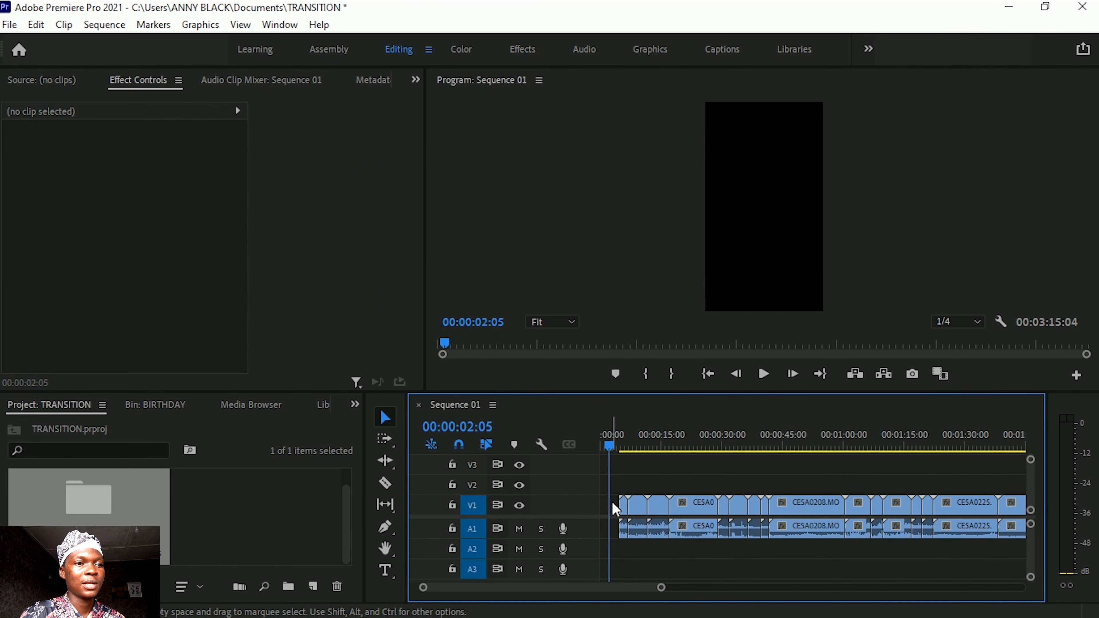
Set the rotation of clip CE5A0200.MOV, at 00:00:26:00 in the timeline, to -90 degrees.
left_click_drag(624, 447, 705, 453)
left_click(694, 510)
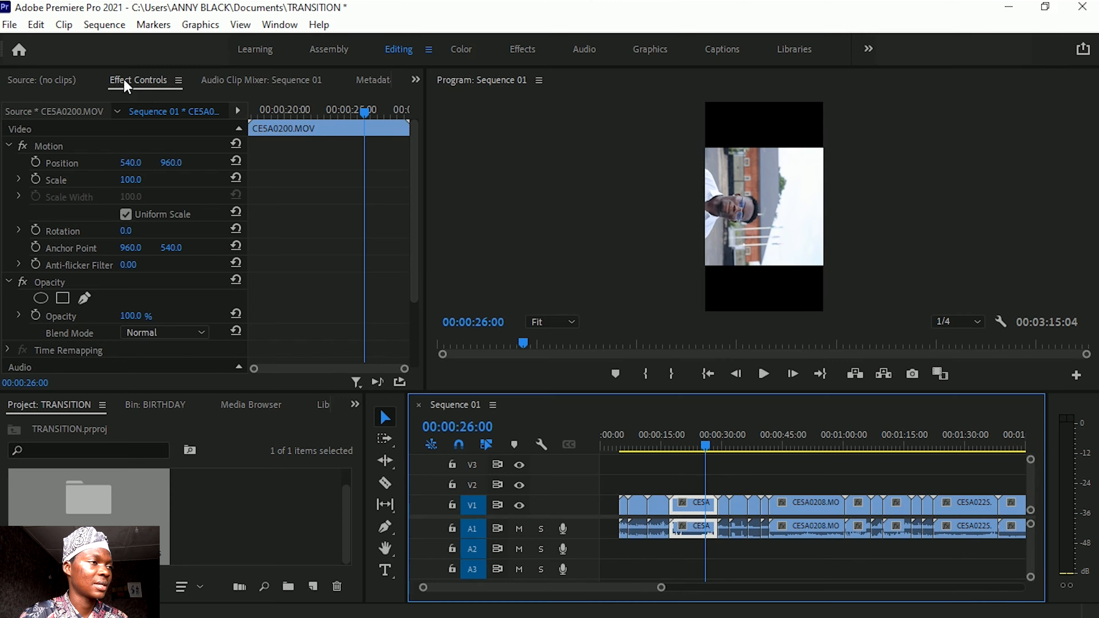
left_click(135, 79)
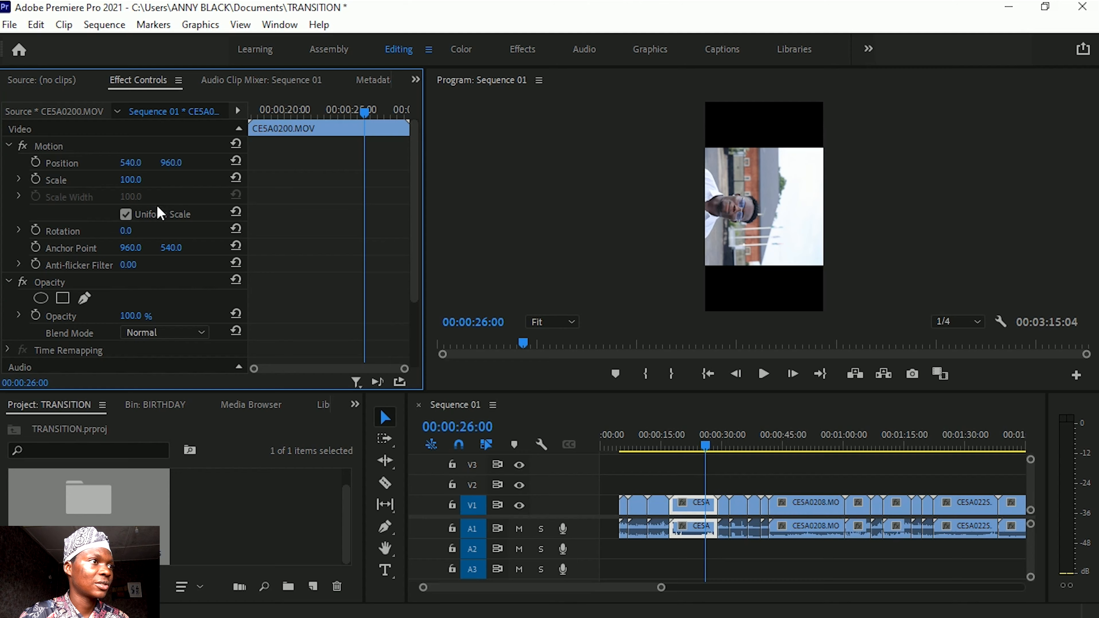
left_click(134, 233)
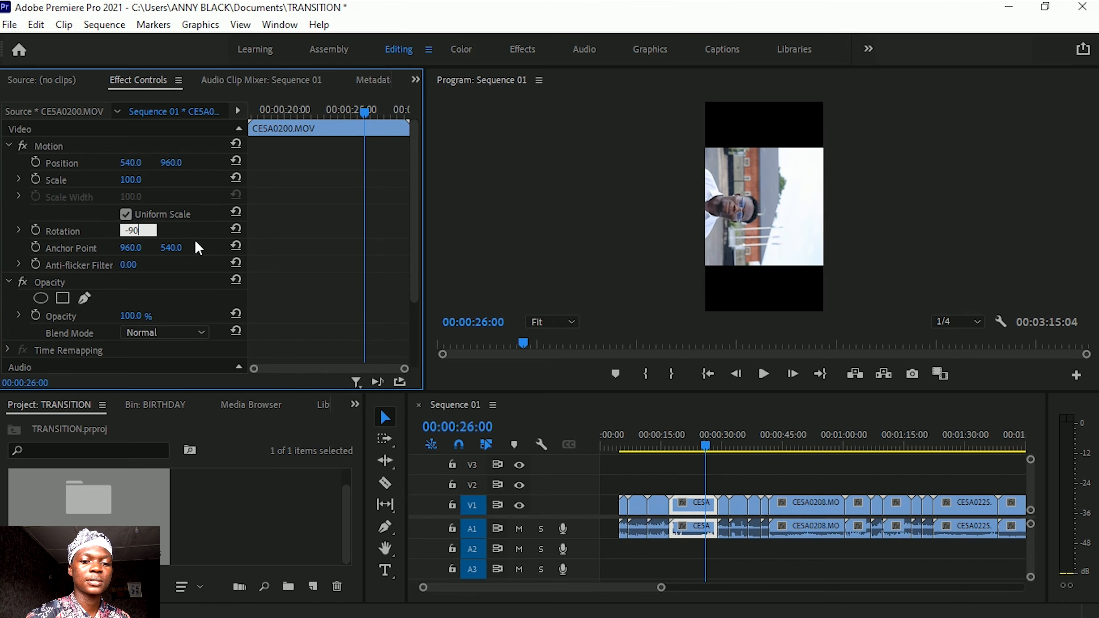
key("Return")
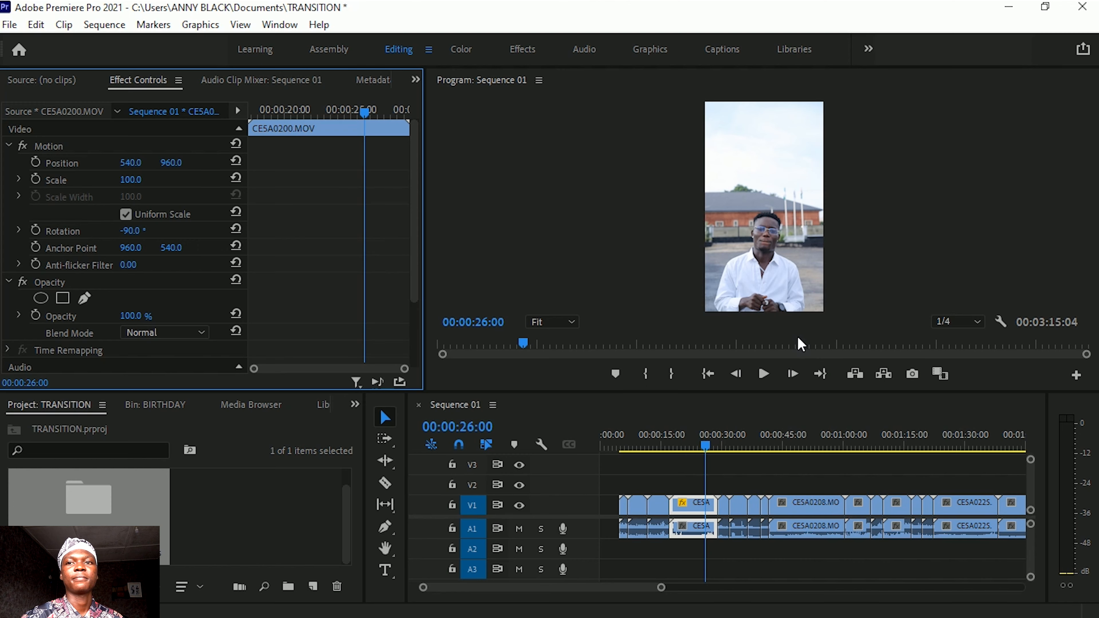
Check the rotated CE5A0200.MOV clip around 00:00:25:10 and copy it.
mouse_move(711, 439)
left_mouse_down()
mouse_move(680, 439)
mouse_move(822, 466)
mouse_move(836, 481)
mouse_move(706, 465)
left_mouse_up()
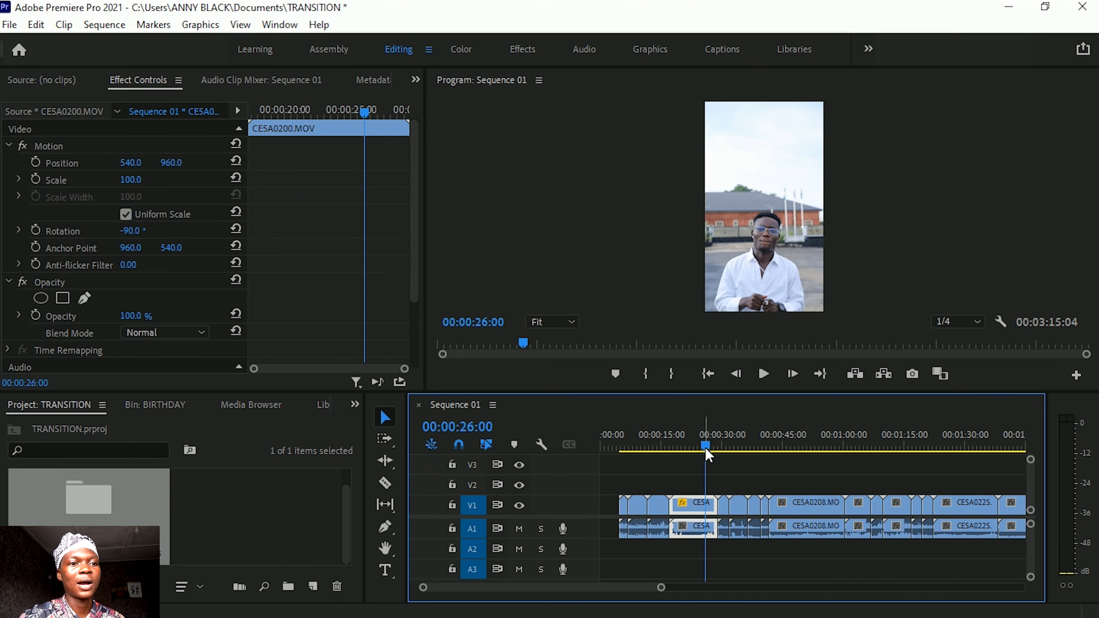
mouse_move(712, 446)
left_mouse_down()
mouse_move(810, 457)
mouse_move(703, 455)
left_mouse_up()
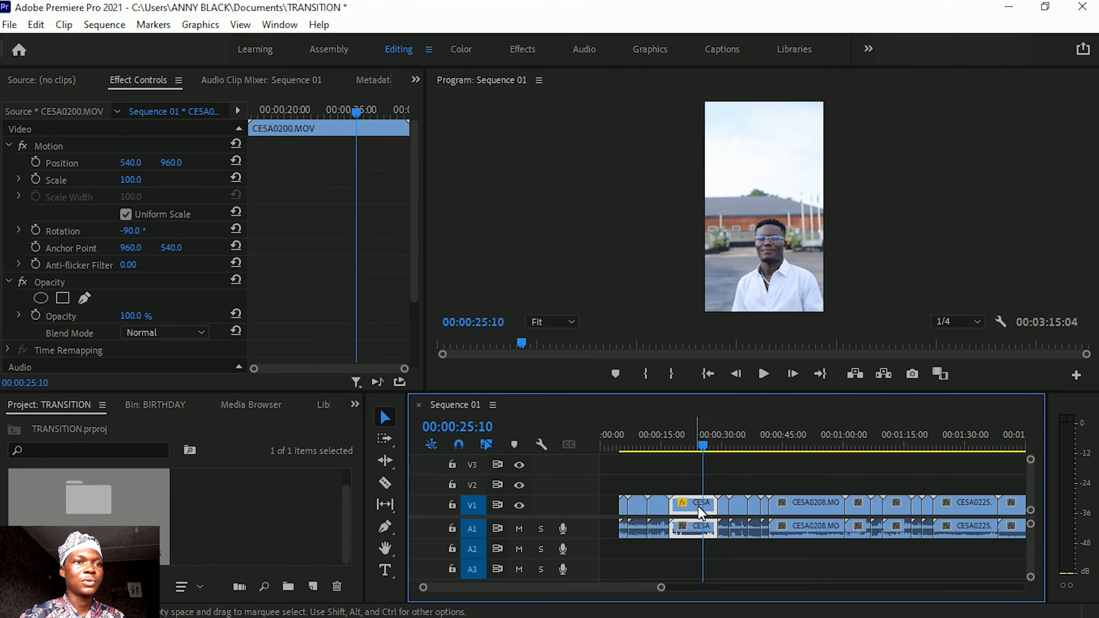
right_click(698, 506)
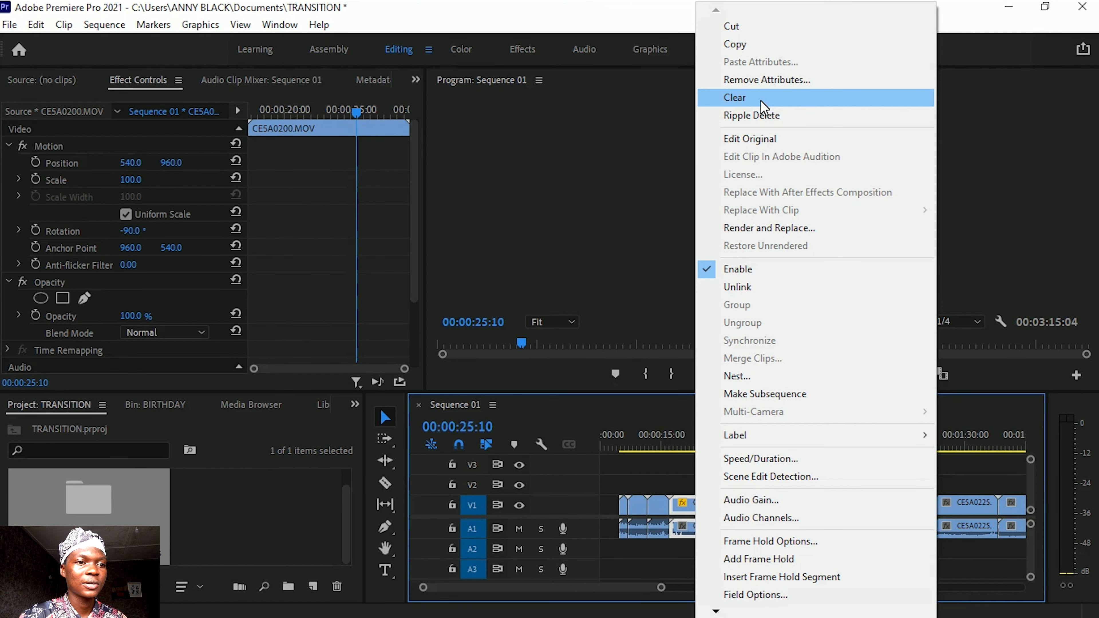
left_click(745, 47)
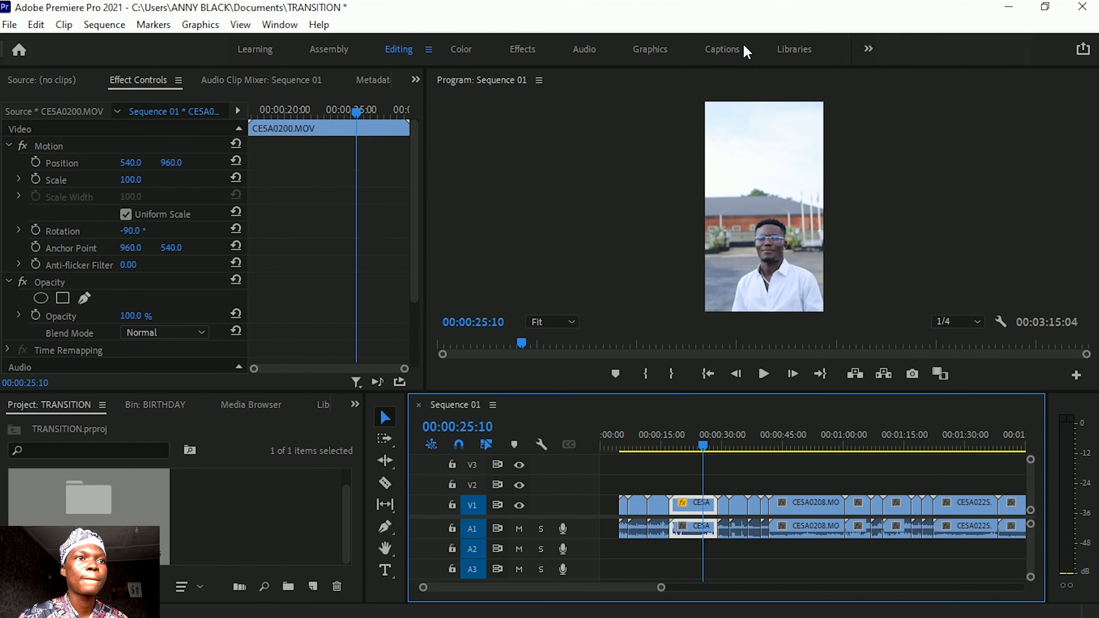
Paste the copied motion, opacity, time remapping and audio attributes onto the clips after CE5A0200.MOV up to 00:01:39:05, and check the result.
scroll(701, 467, "down", 2)
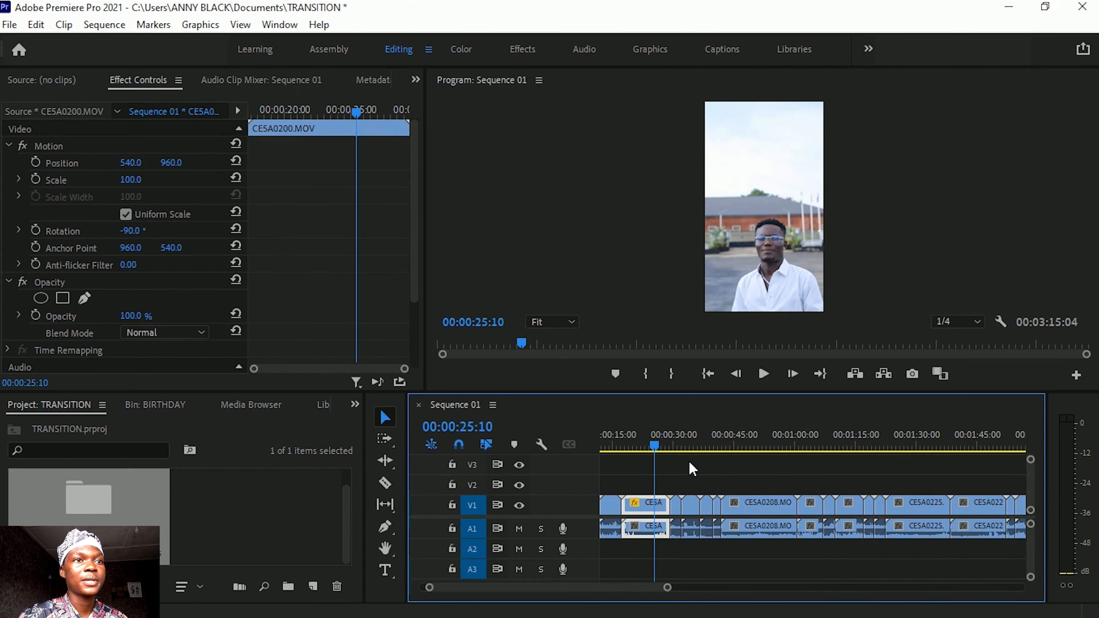
left_click_drag(677, 457, 955, 456)
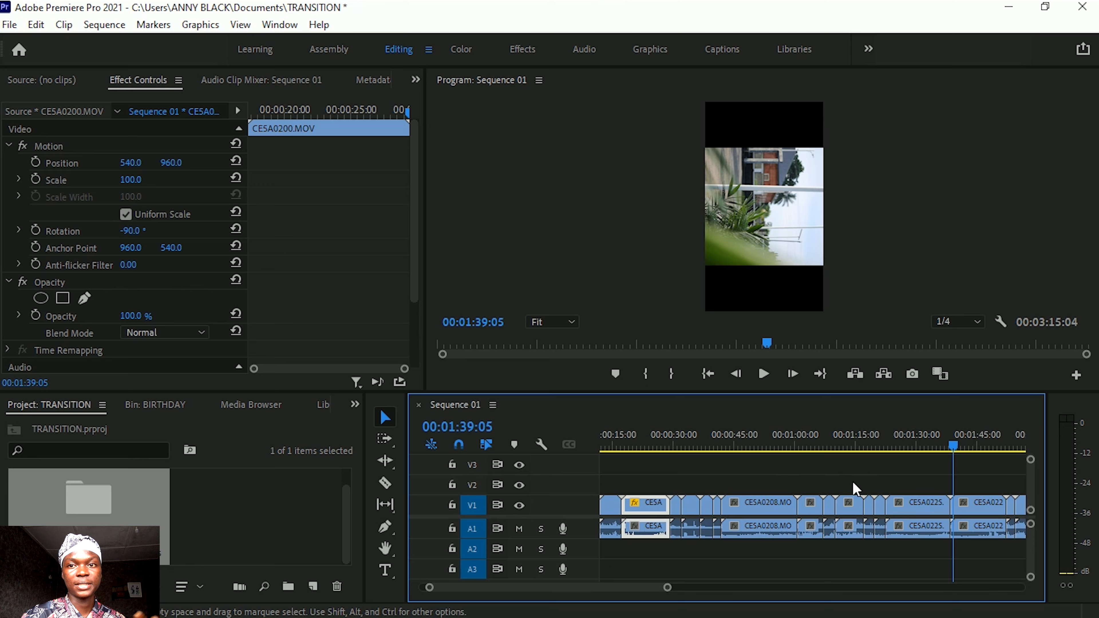
left_click(976, 511)
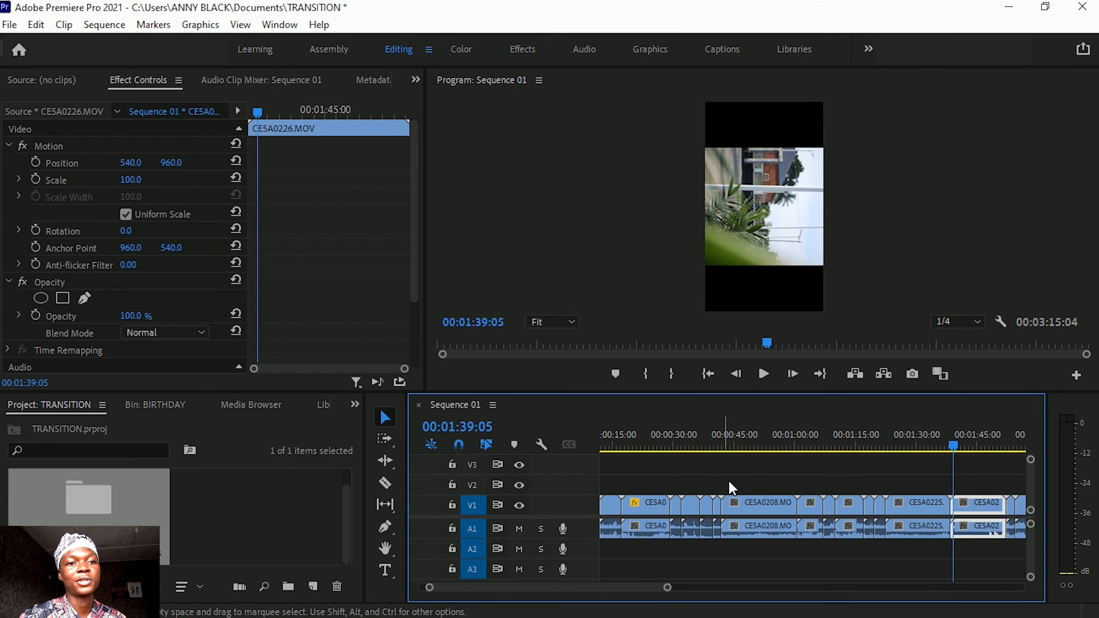
scroll(736, 482, "up", 2)
left_click_drag(727, 475, 933, 532)
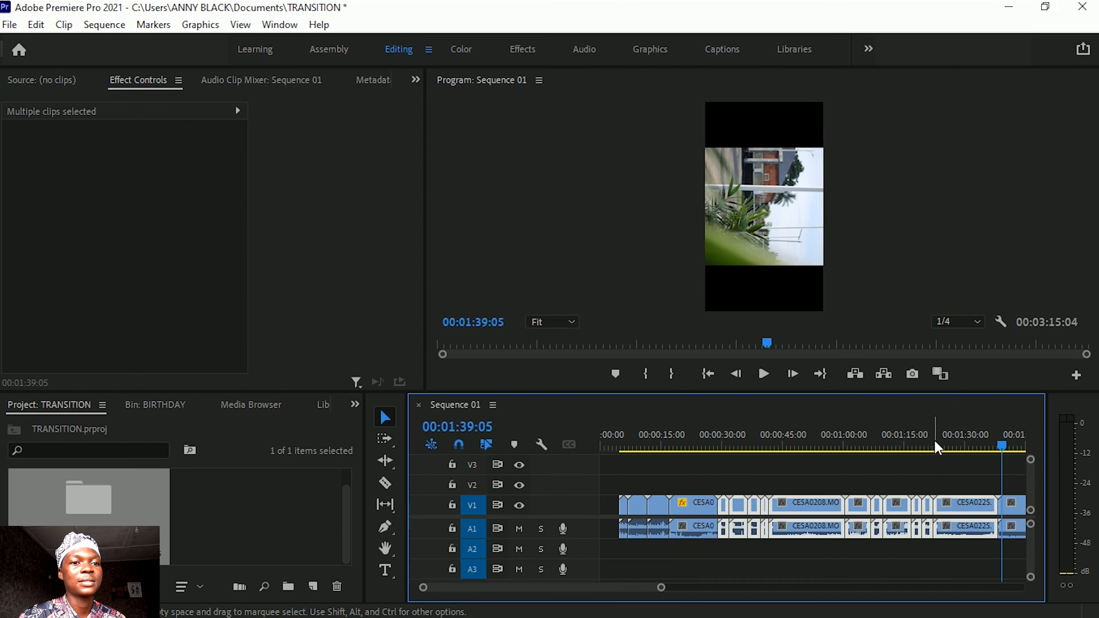
right_click(958, 514)
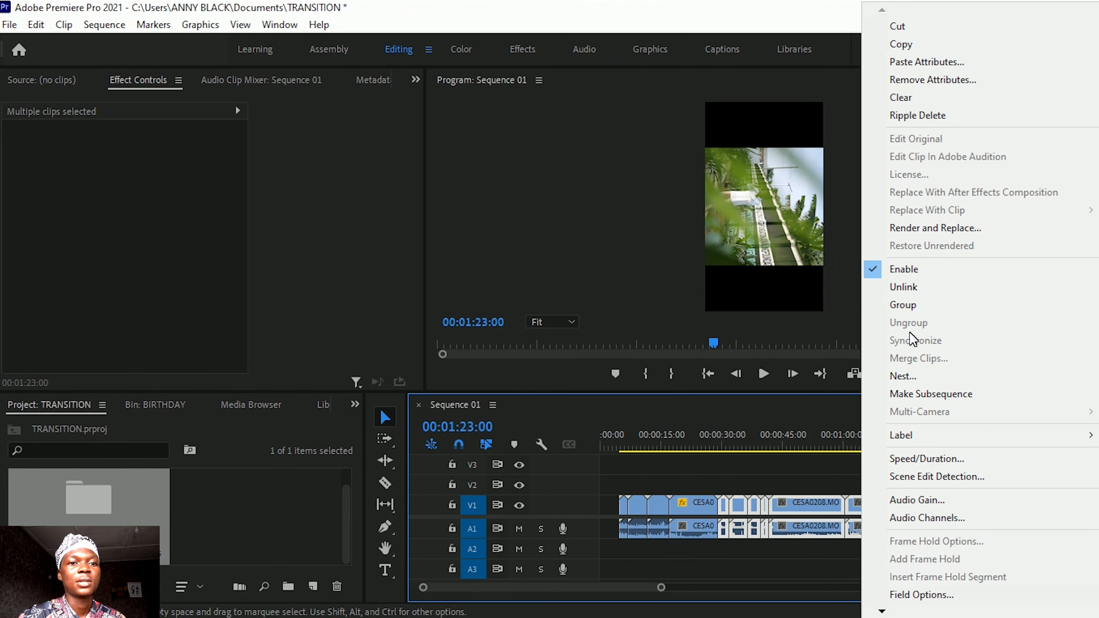
left_click(933, 62)
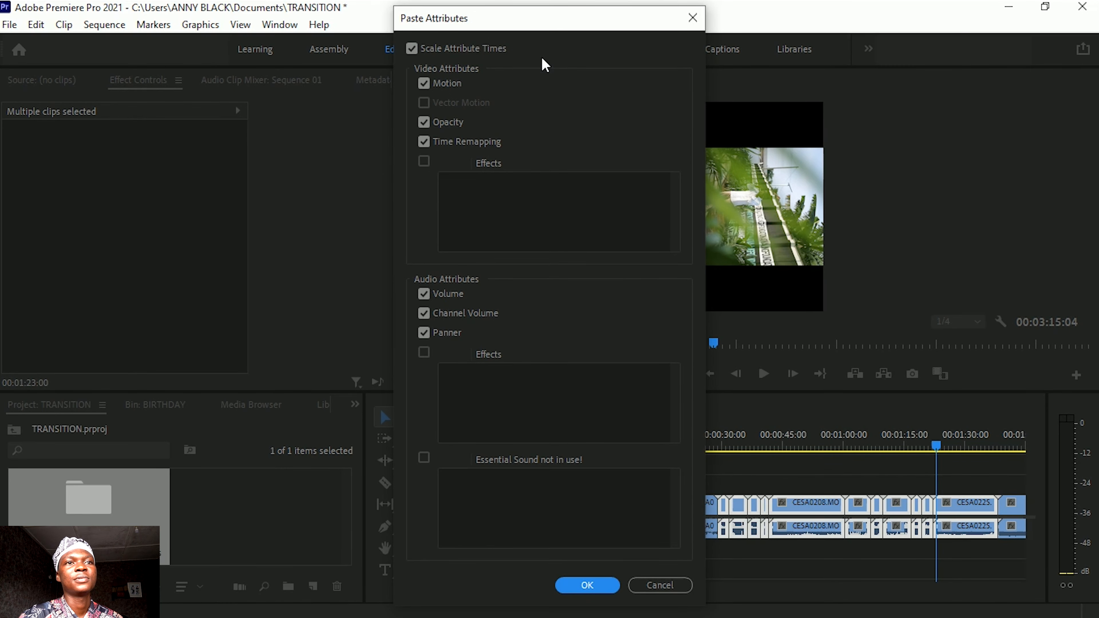
left_click(606, 588)
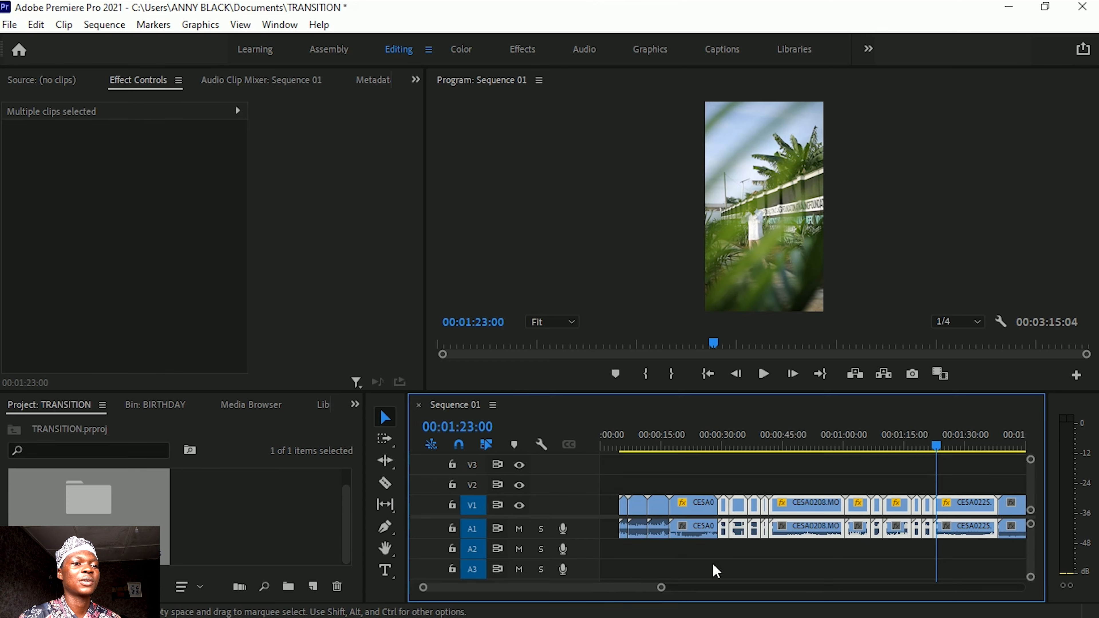
left_click_drag(945, 442, 700, 442)
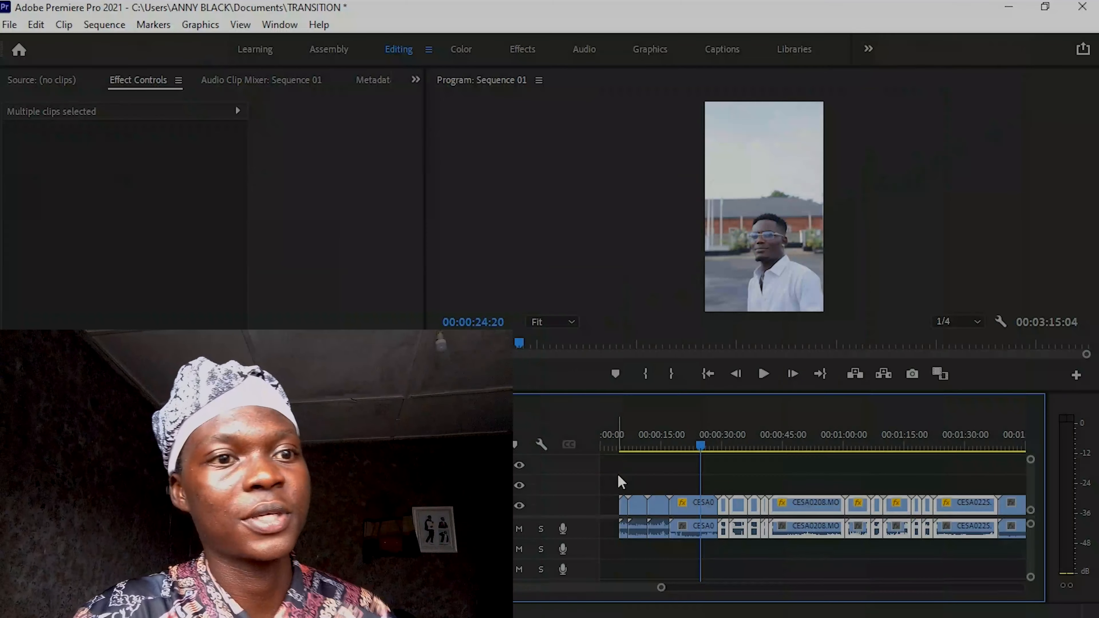
Delete the clips before CE5A0200.MOV and all clips after the first five that begin with it, including their audio.
left_click_drag(617, 473, 674, 516)
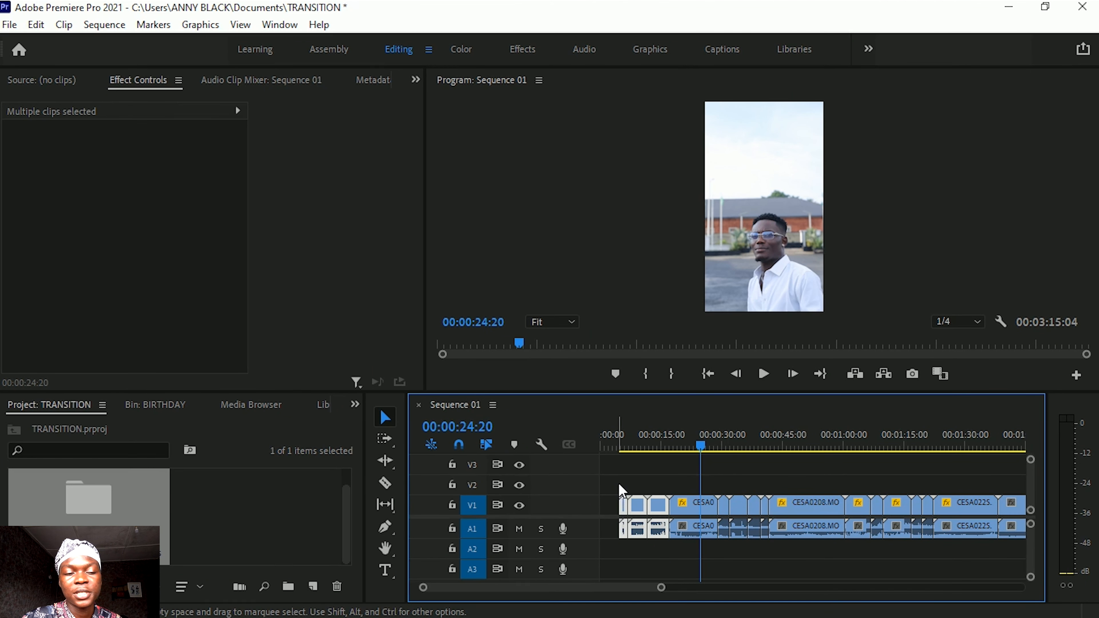
key("Delete")
scroll(802, 489, "down", 2)
scroll(802, 489, "down", 8)
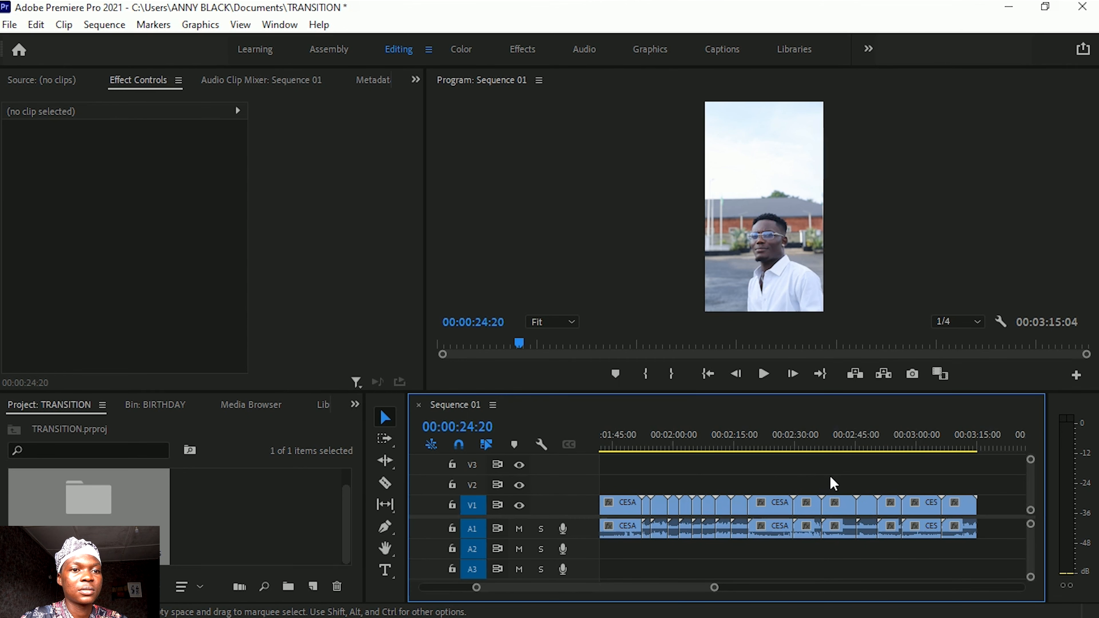
scroll(831, 478, "down", 3)
scroll(832, 490, "up", 3)
left_click_drag(991, 466, 719, 524)
key("Delete")
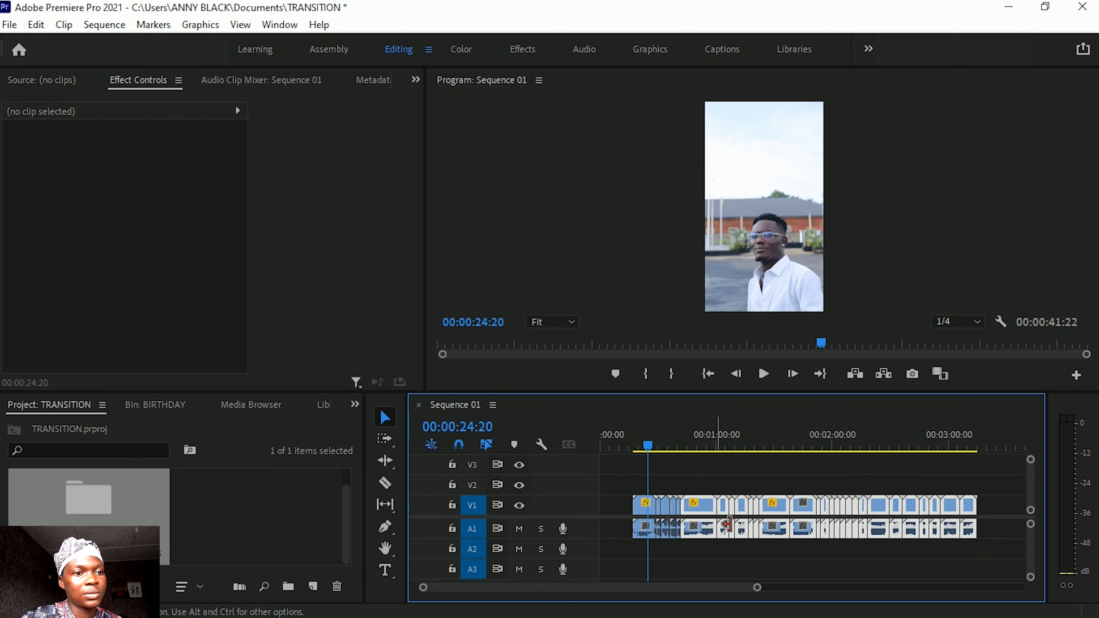
Ripple delete the empty gap at the start of the sequence and fit the remaining five clips in the timeline view.
right_click(616, 515)
left_click(633, 515)
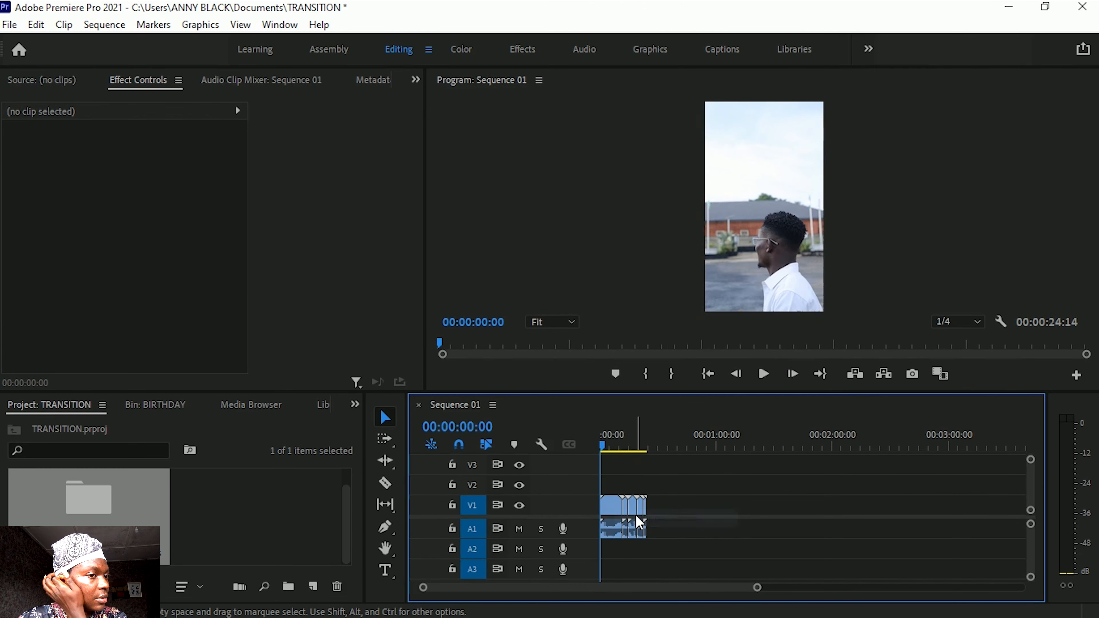
key("backslash")
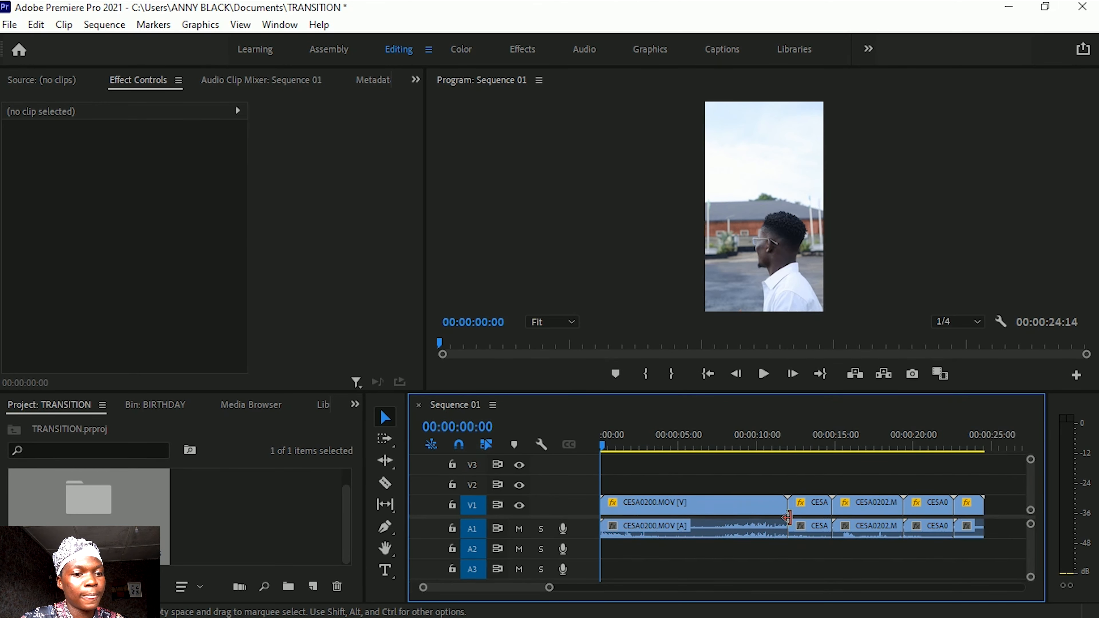
Unlink the audio from all five clips and delete the audio clips from track A1.
left_click_drag(950, 487, 632, 522)
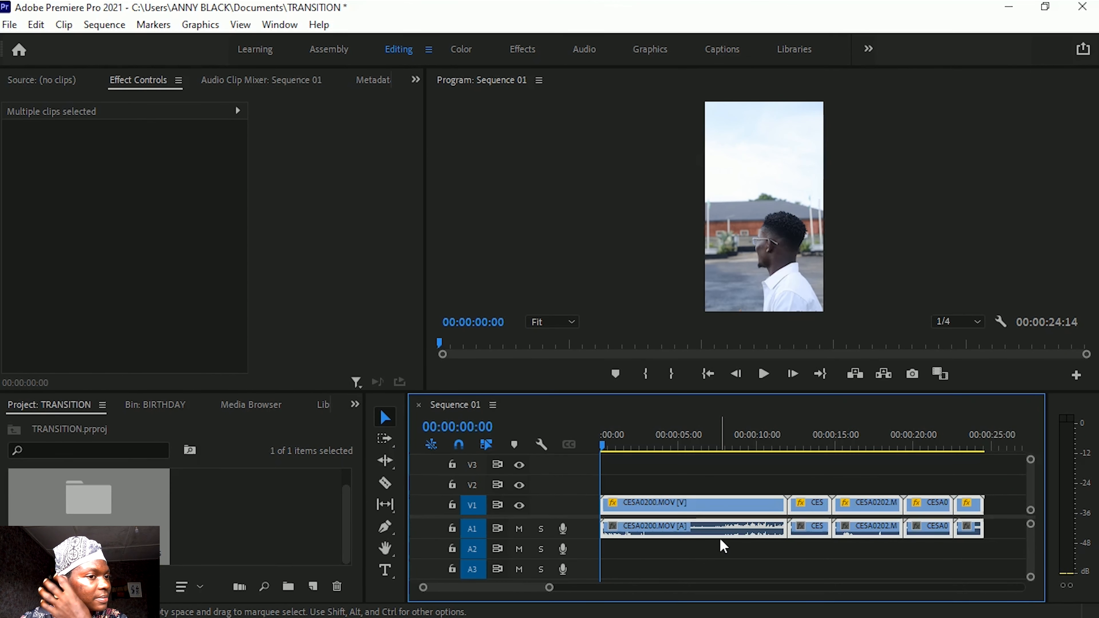
right_click(717, 510)
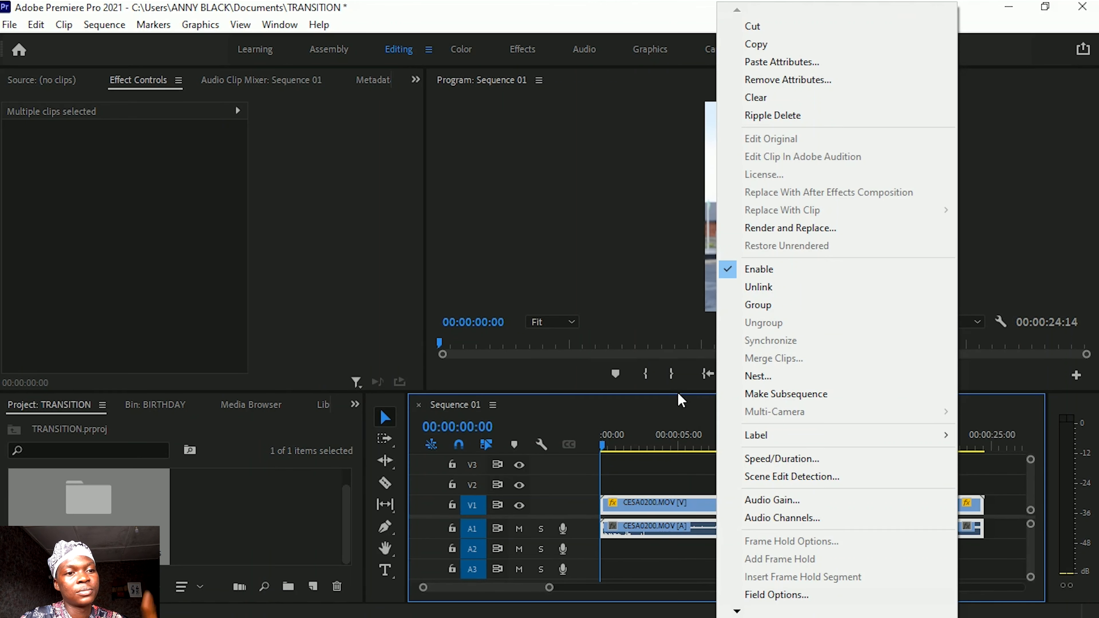
left_click(773, 288)
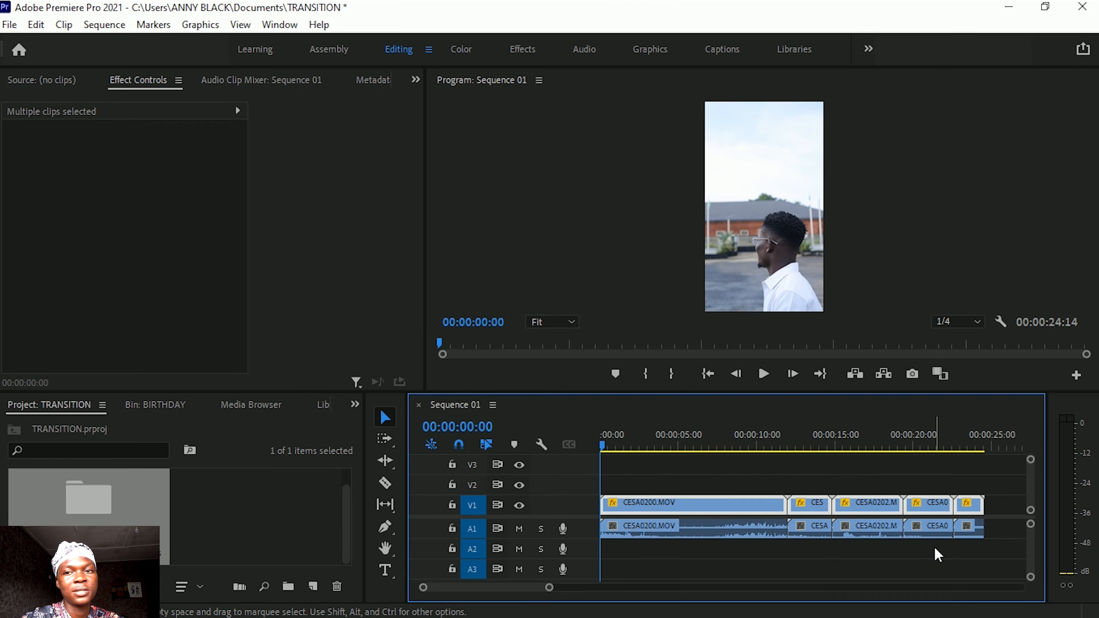
left_click_drag(989, 552, 628, 523)
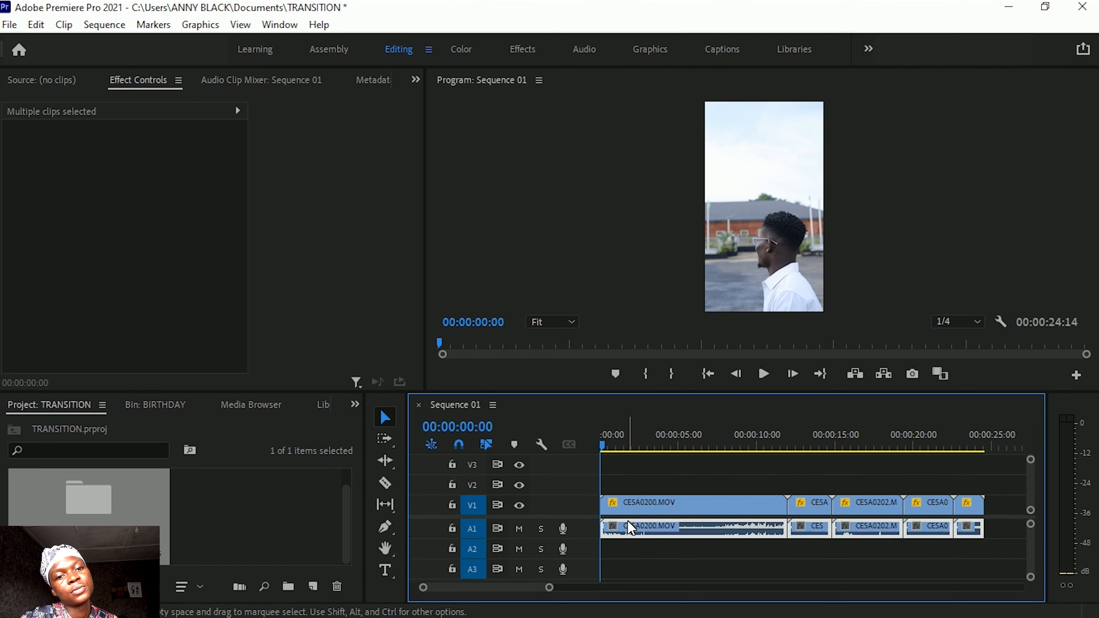
key("Delete")
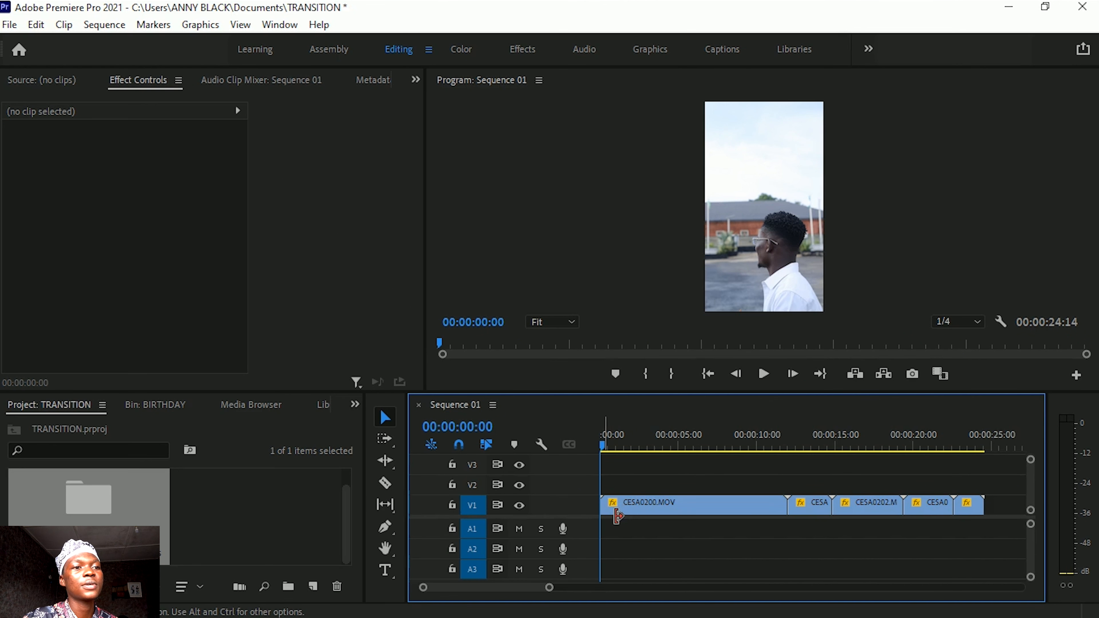
Cut off about the first 9 seconds of CE5A0200.MOV and close the gap at the start of the sequence.
key("space")
key("space")
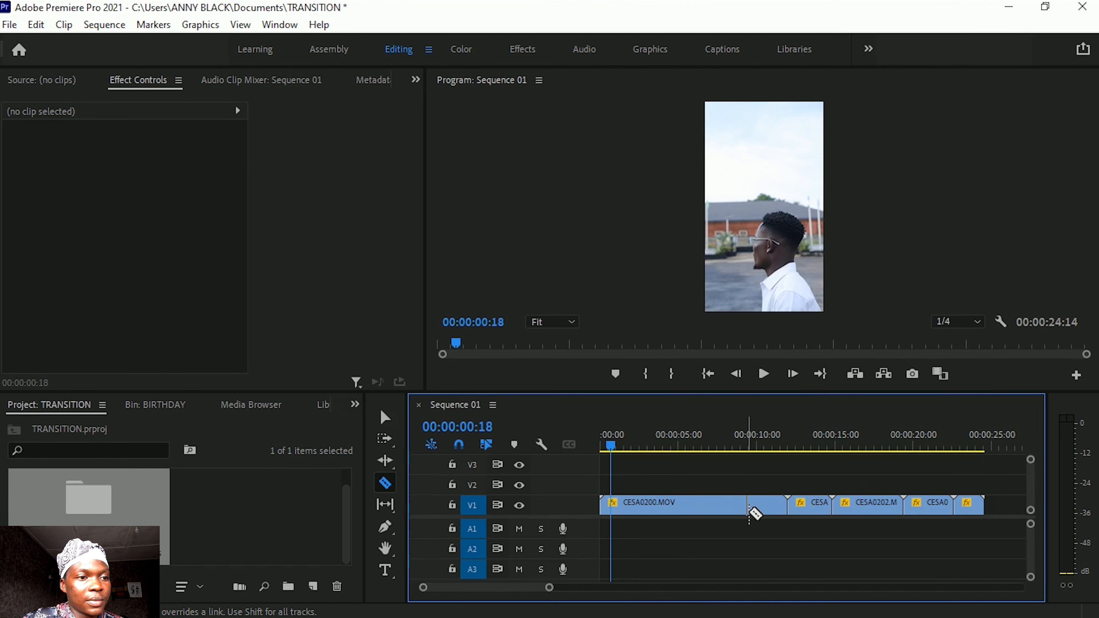
key("v")
right_click(720, 508)
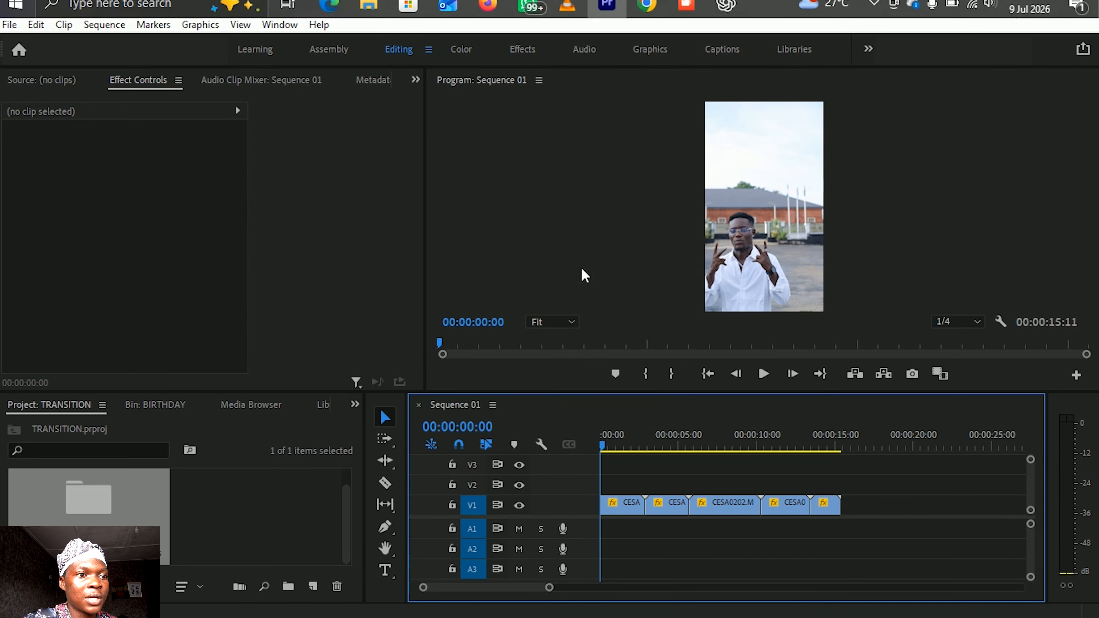
Play the trimmed sequence from the start through 00:00:08:05 with the playback resolution at 1/4.
key("space")
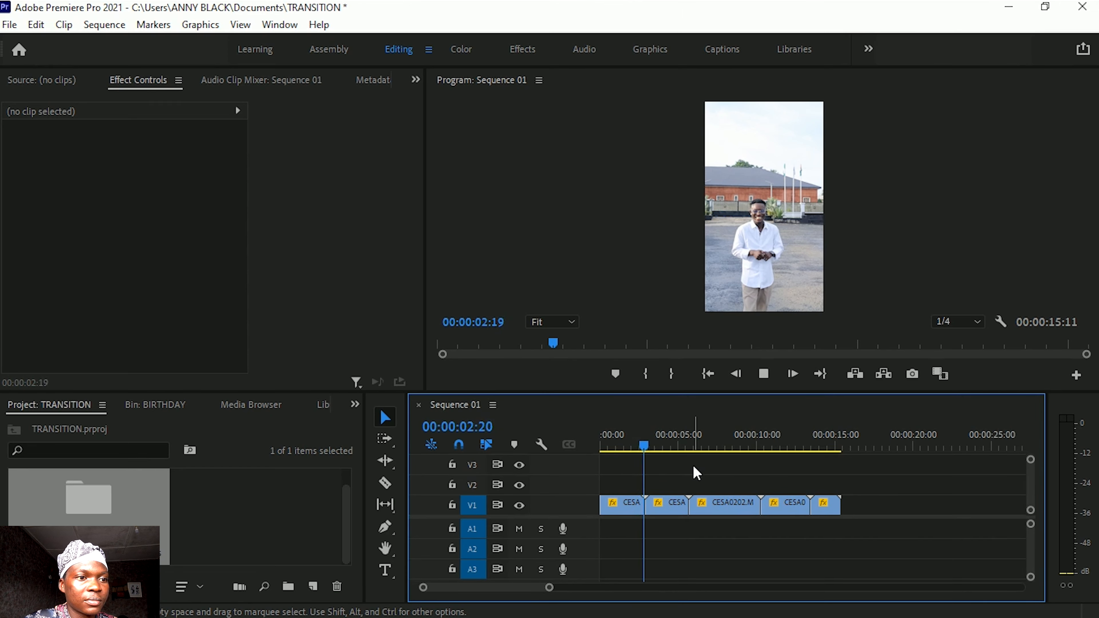
key("space")
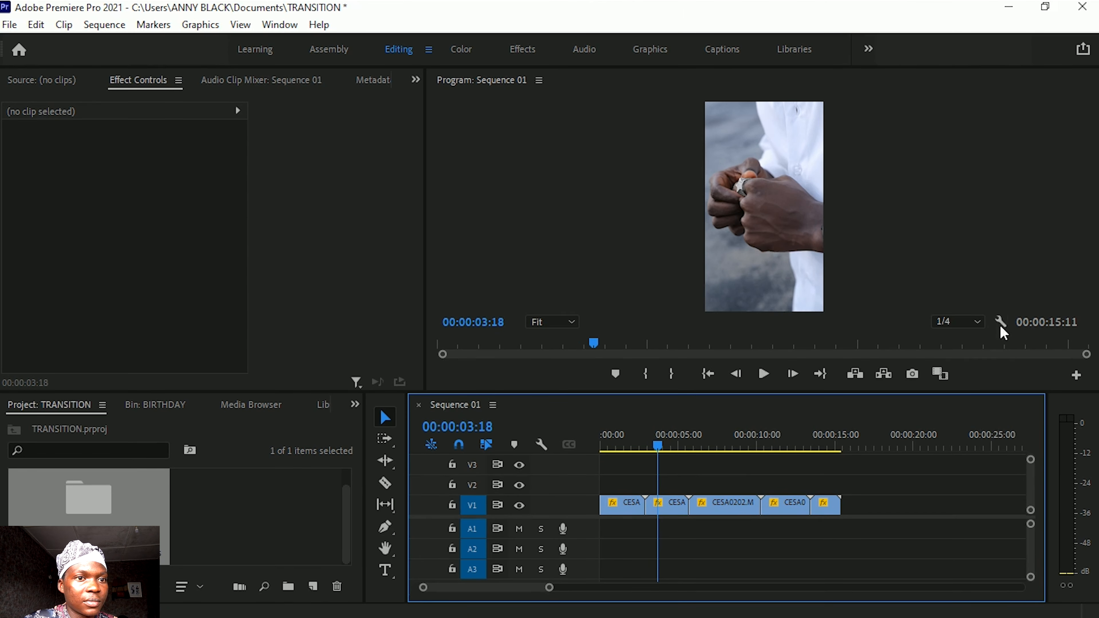
left_click(976, 322)
left_click(950, 244)
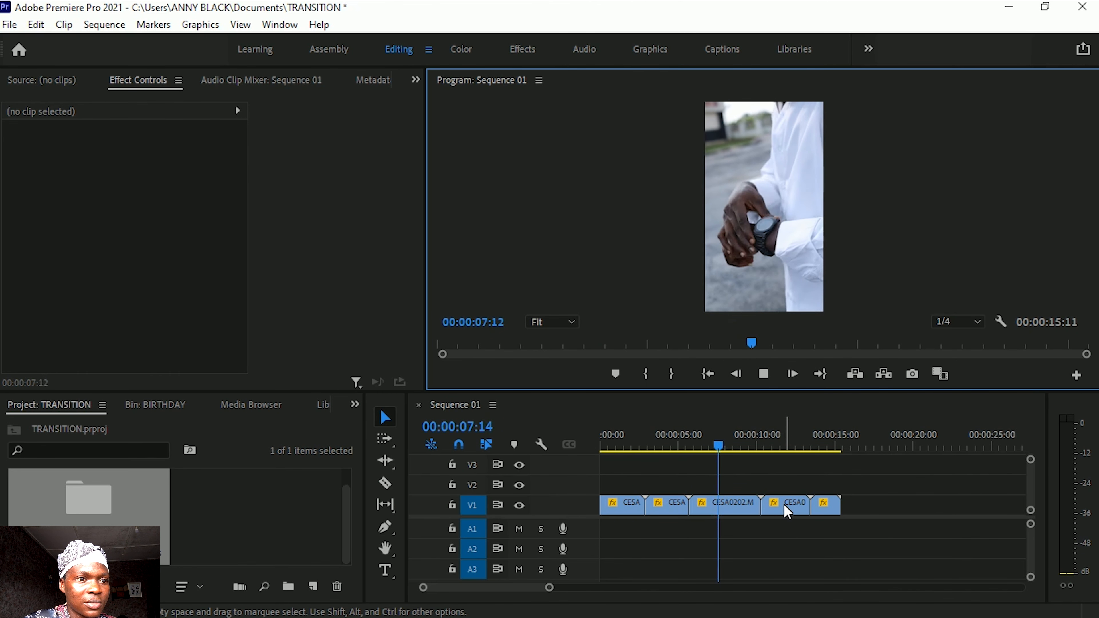
key("space")
Split CE5A0202.MOV at 00:00:08:05, remove its remainder and a short piece of CE5A0203.MOV, and close the gap.
key("c")
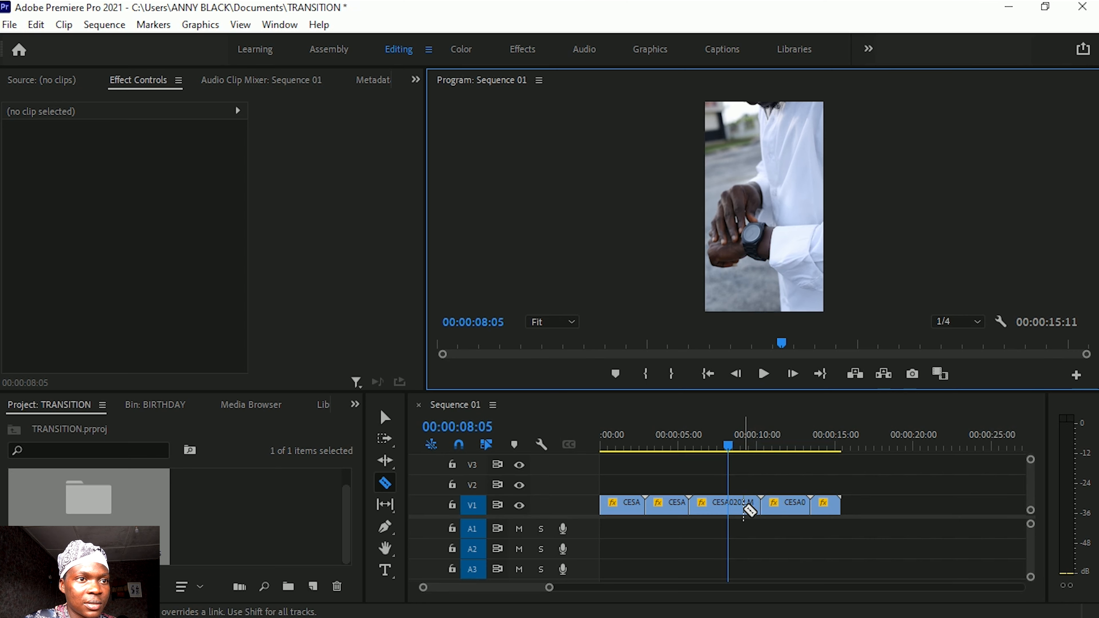
left_click(731, 509)
key("v")
mouse_move(748, 512)
left_mouse_down()
mouse_move(780, 509)
mouse_move(761, 507)
left_mouse_up()
right_click(782, 504)
left_click(793, 515)
Play the rest of the shortened sequence and scrub back to 00:00:02:13.
key("space")
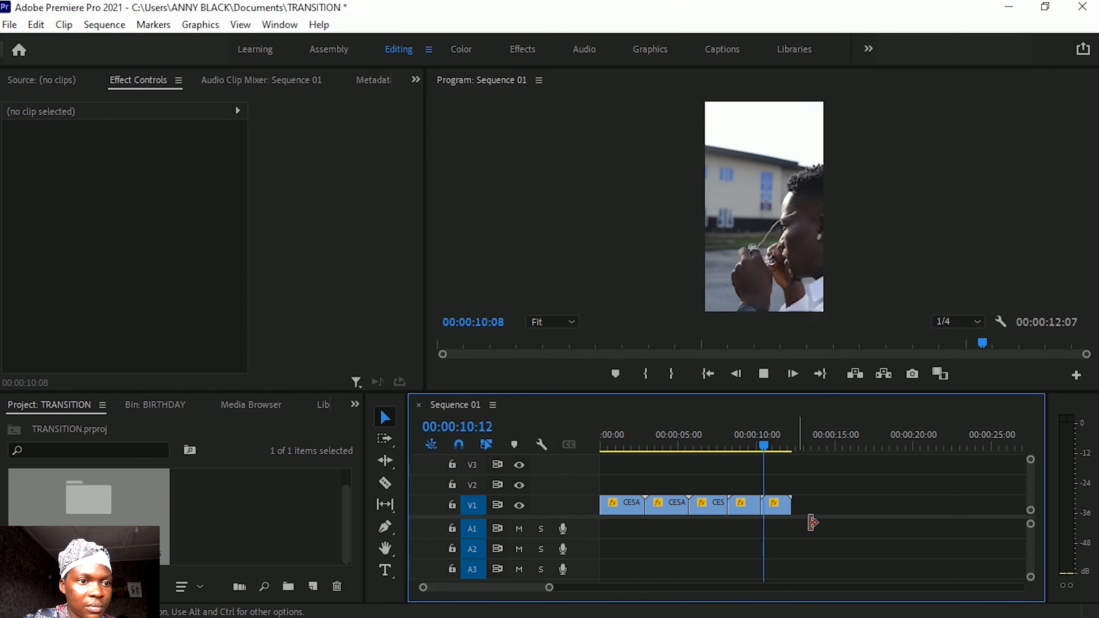
key("space")
left_click_drag(783, 476, 738, 476)
left_click_drag(709, 477, 639, 476)
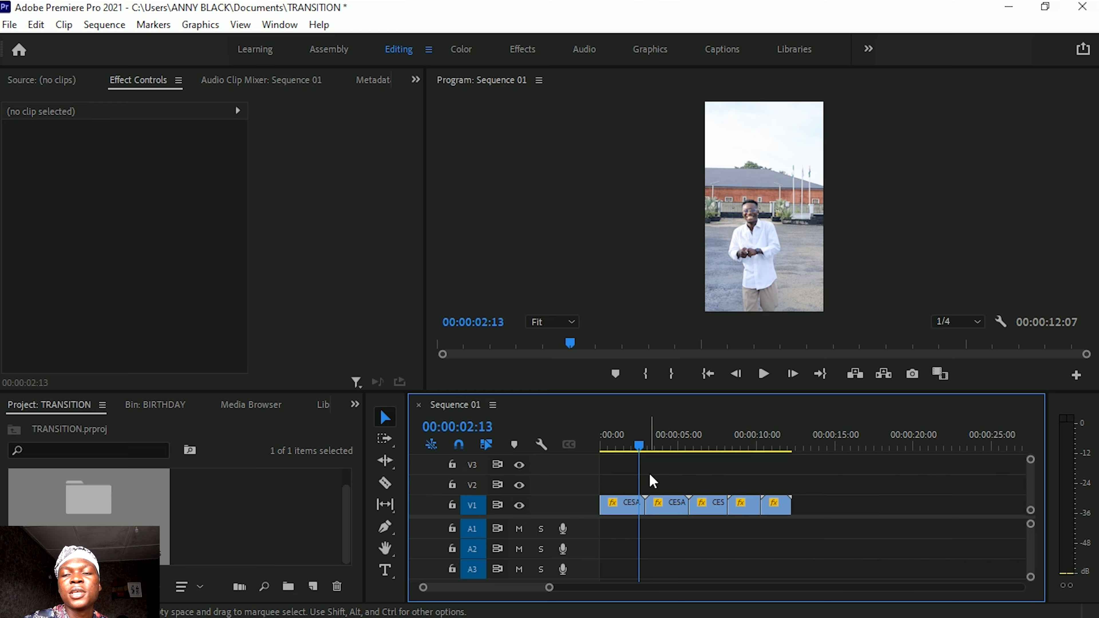
Split off short pieces around the joins between the five clips with the Razor tool.
scroll(648, 473, "up", 3, "alt")
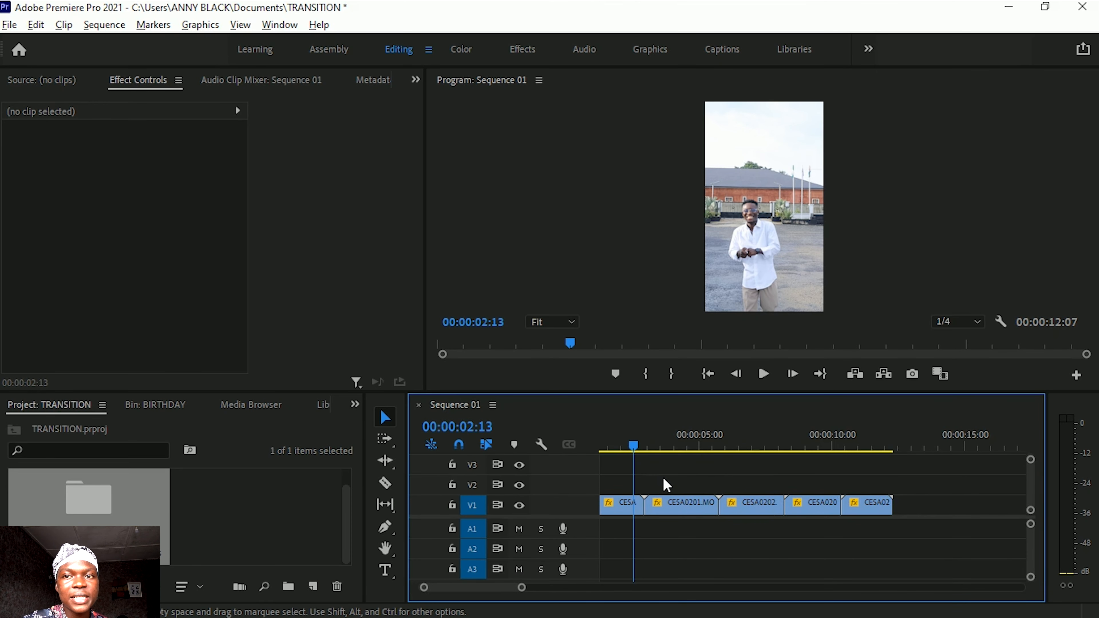
scroll(666, 483, "up", 2, "alt")
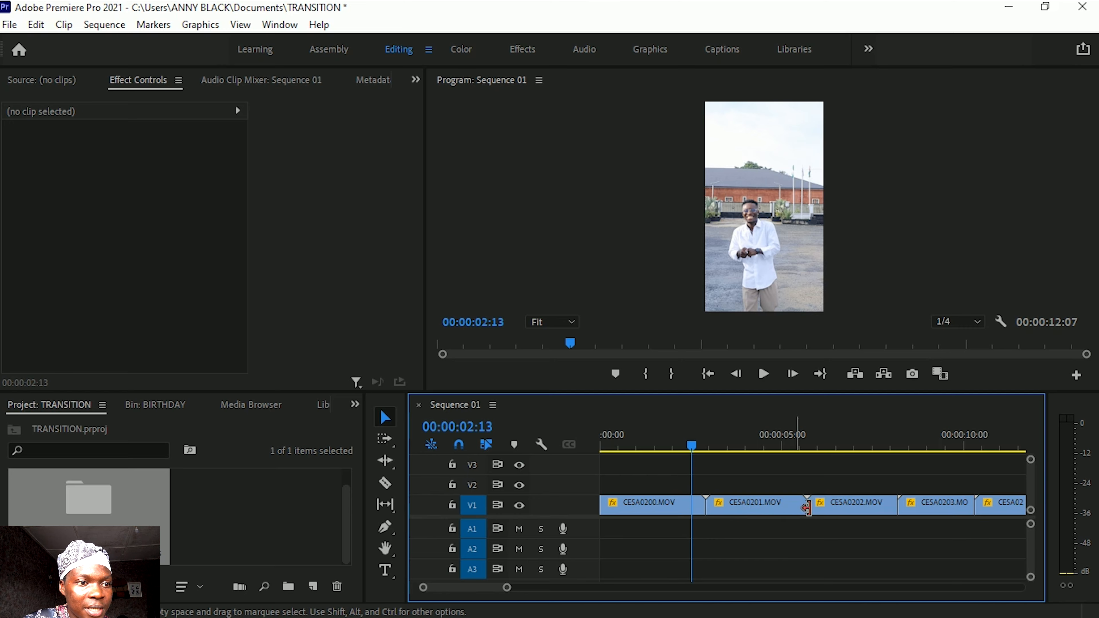
key("c")
left_click(712, 508)
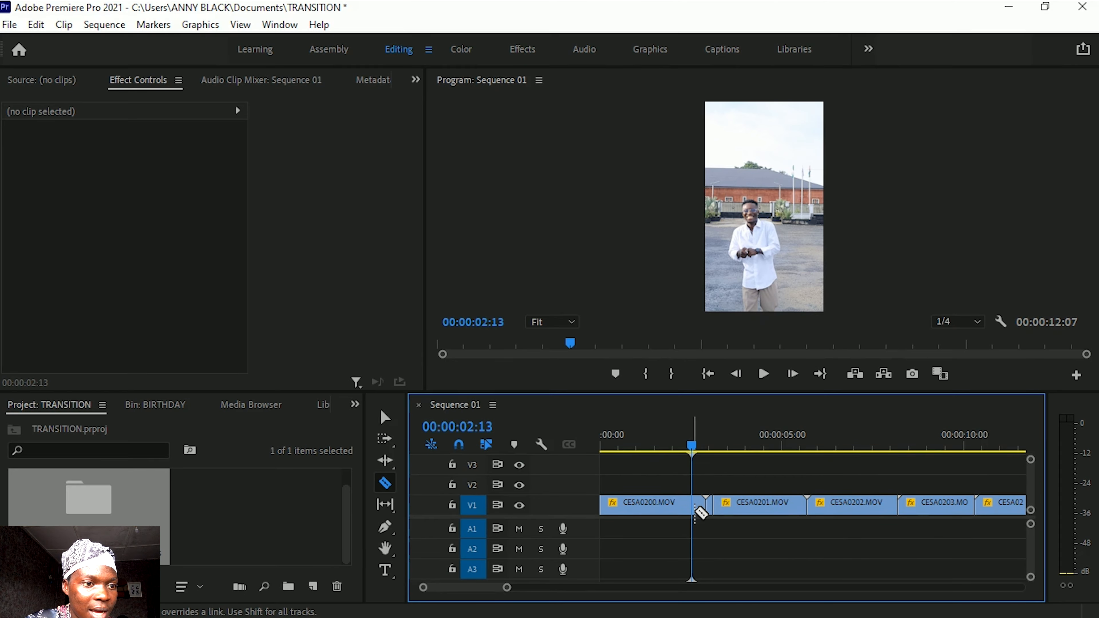
left_click(795, 507)
left_click(824, 507)
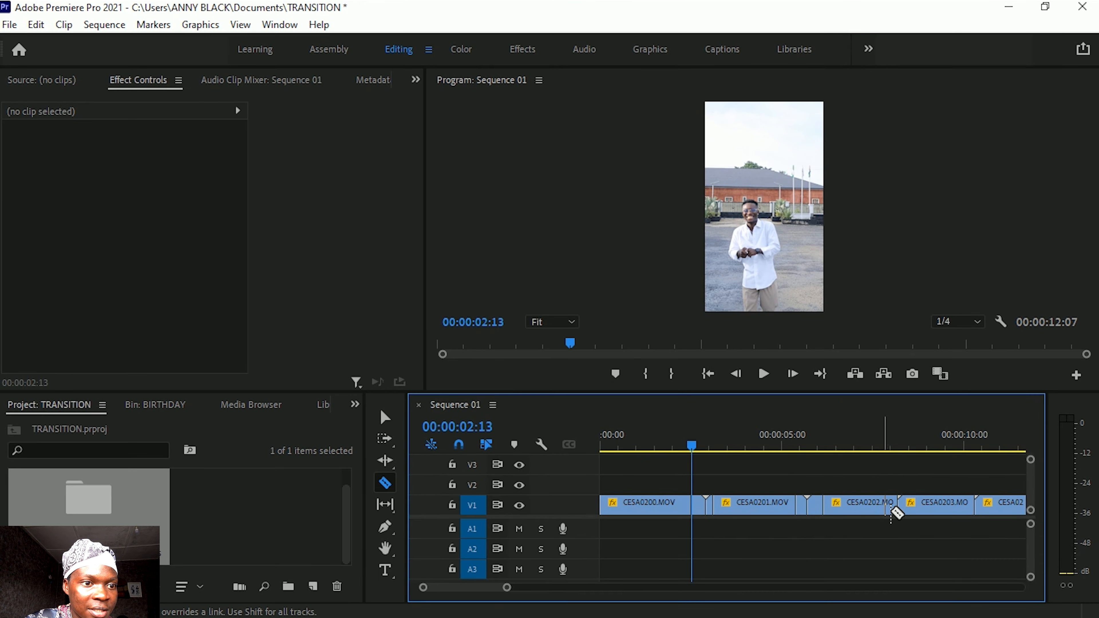
left_click(909, 507)
left_click(888, 508)
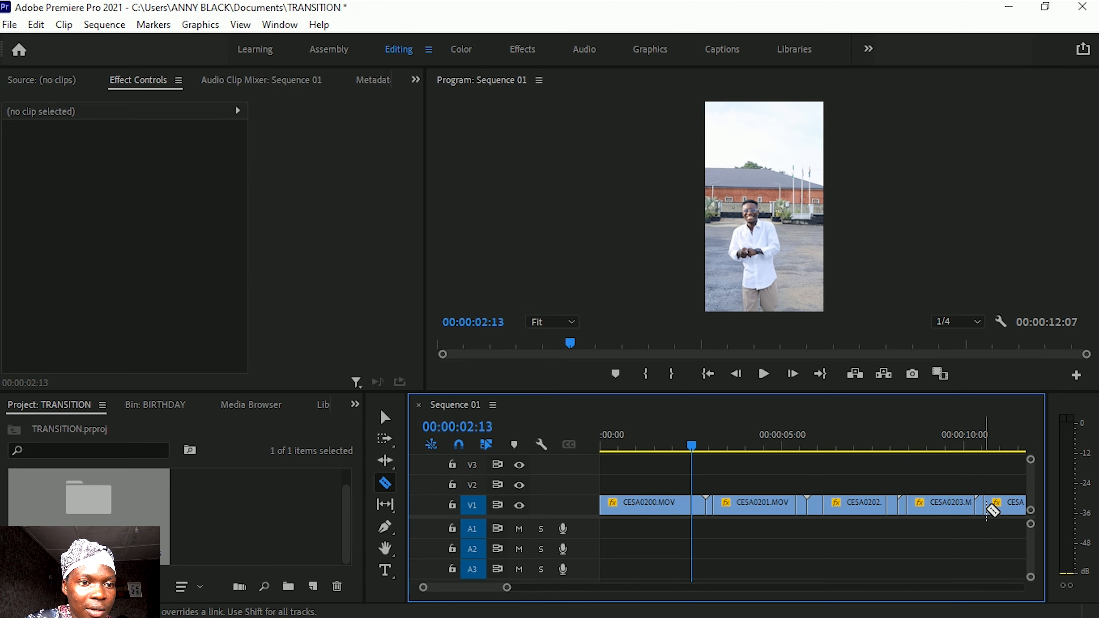
Trim the end of the last clip slightly so the sequence ends at 00:00:12:01.
scroll(997, 518, "down", 3)
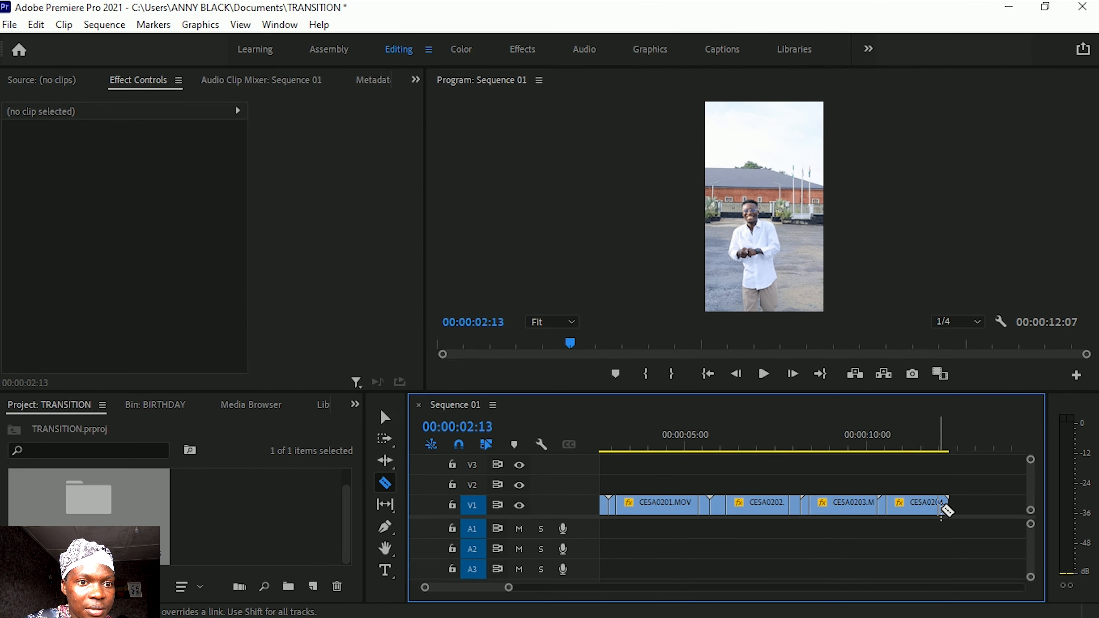
scroll(947, 515, "up", 3)
key("v")
left_click_drag(1015, 510, 1011, 510)
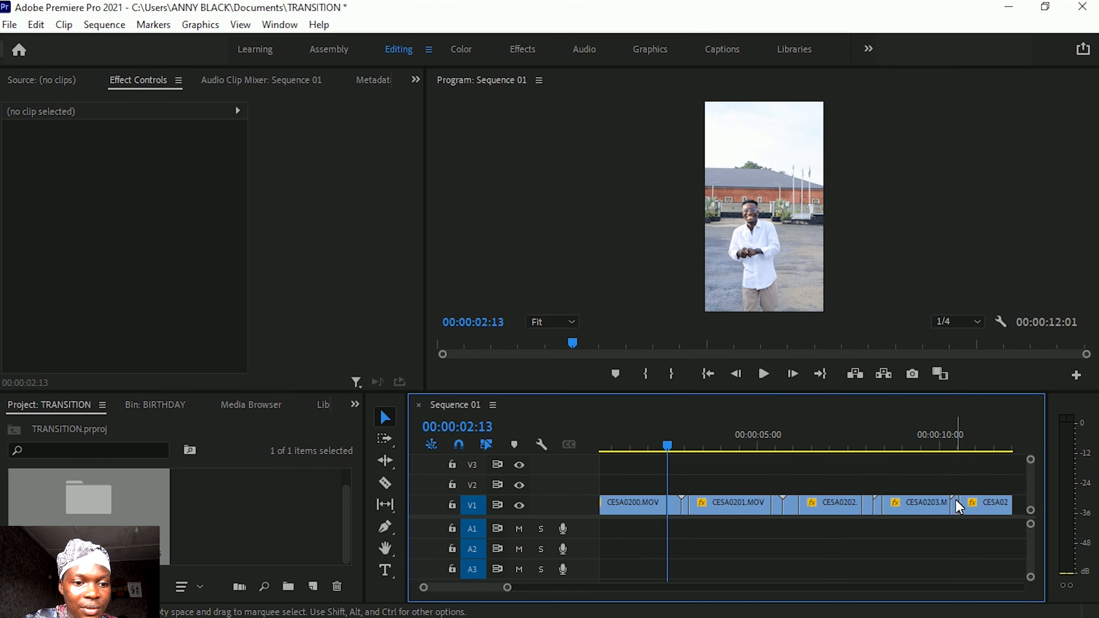
Delete the short split-off pieces at all four joins between the five clips on V1, leaving gaps.
left_click(956, 502)
key("Delete")
left_click(877, 504)
key("Delete")
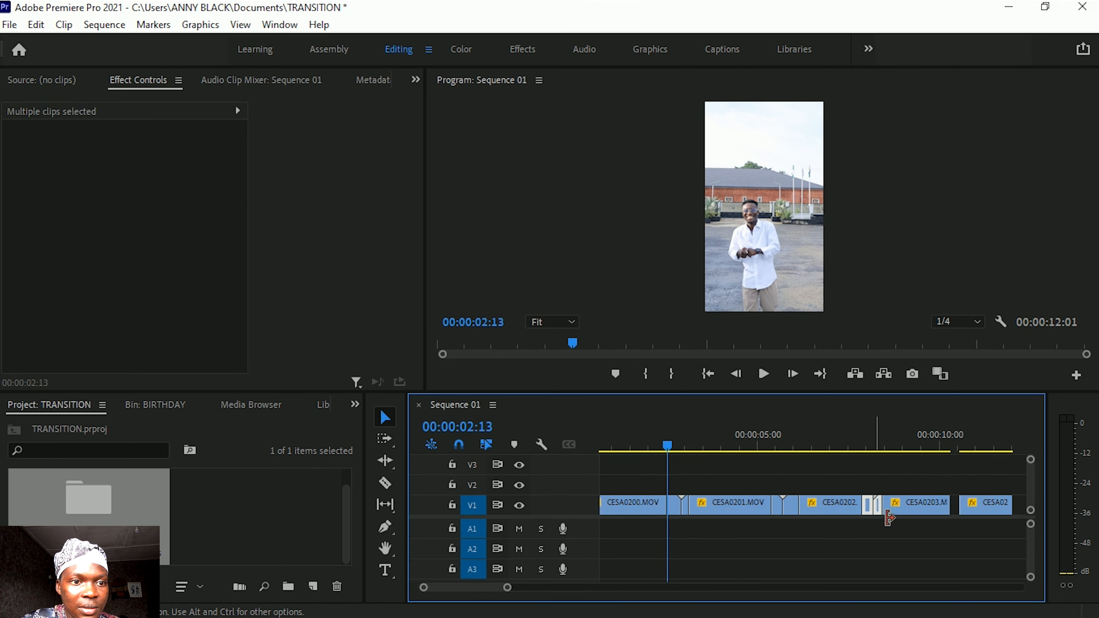
left_click(778, 504)
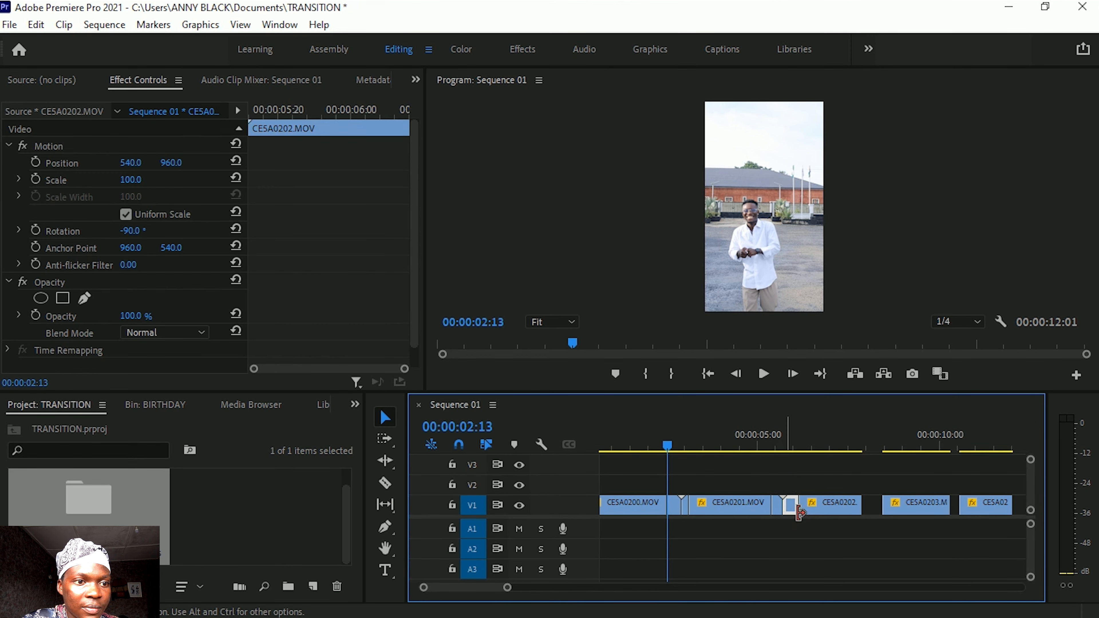
key("Delete")
left_click(777, 513)
key("Delete")
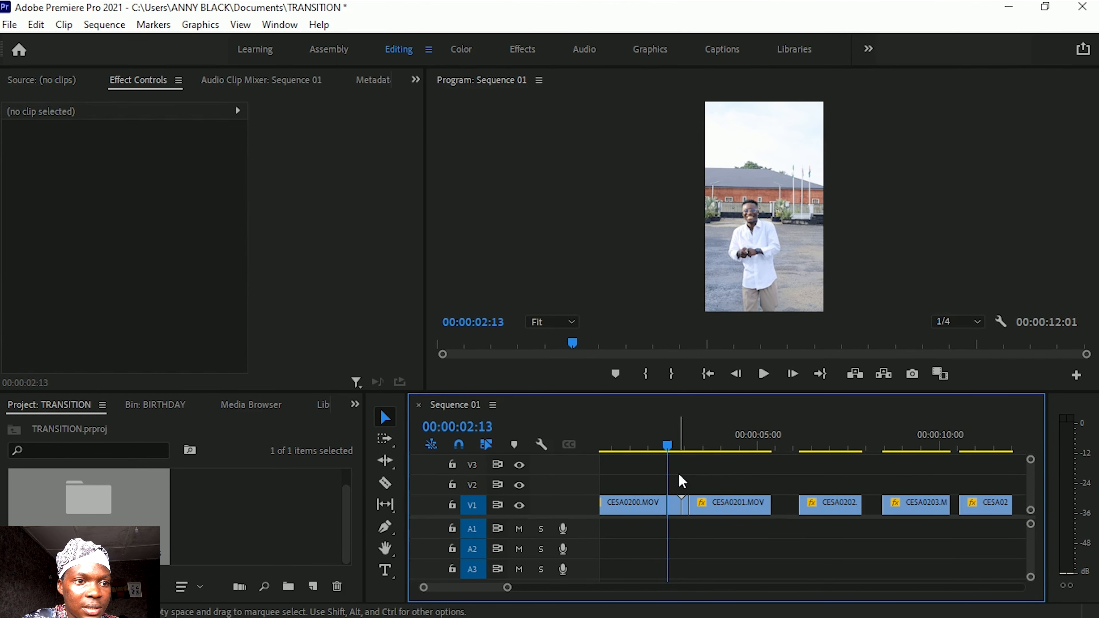
left_click(678, 505)
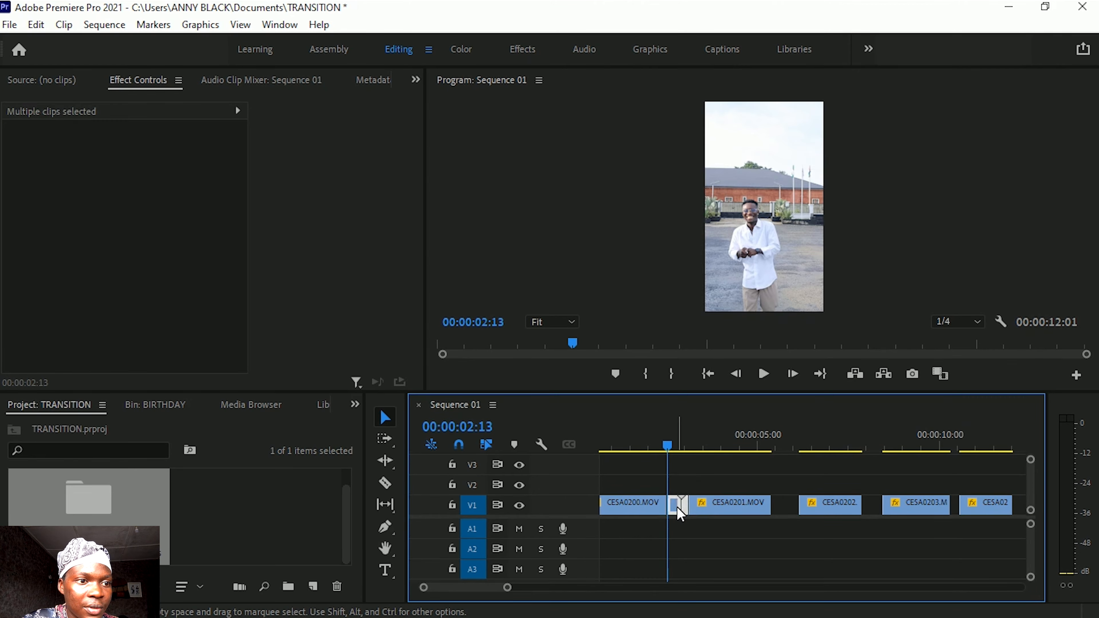
key("Delete")
Try ripple-deleting the last two gaps on V1 one at a time, and undo both removals.
key("minus")
key("minus")
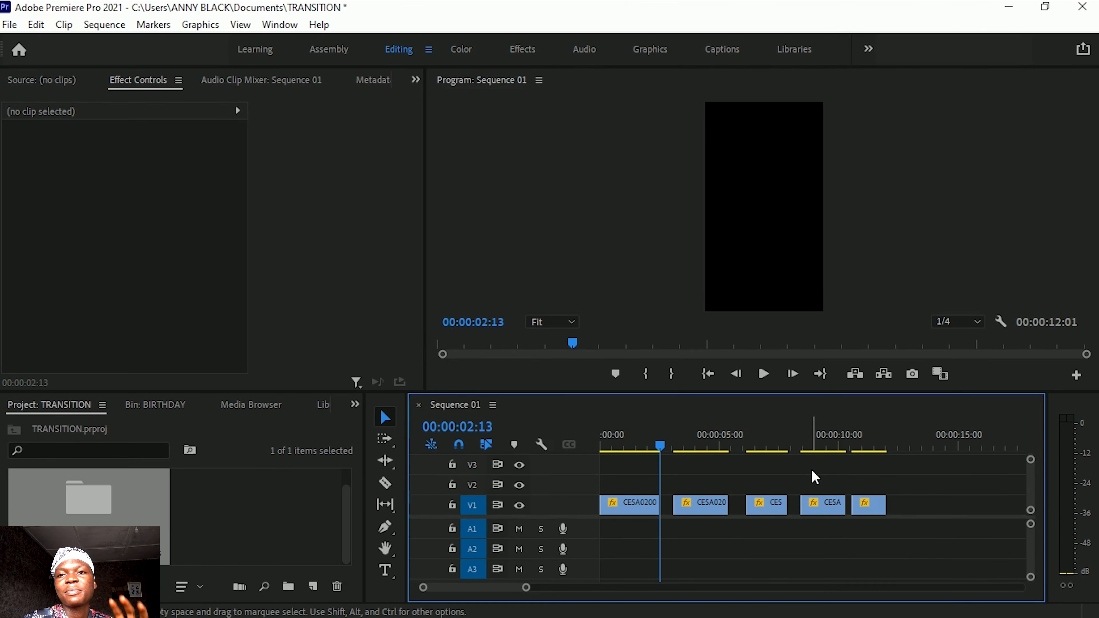
right_click(849, 505)
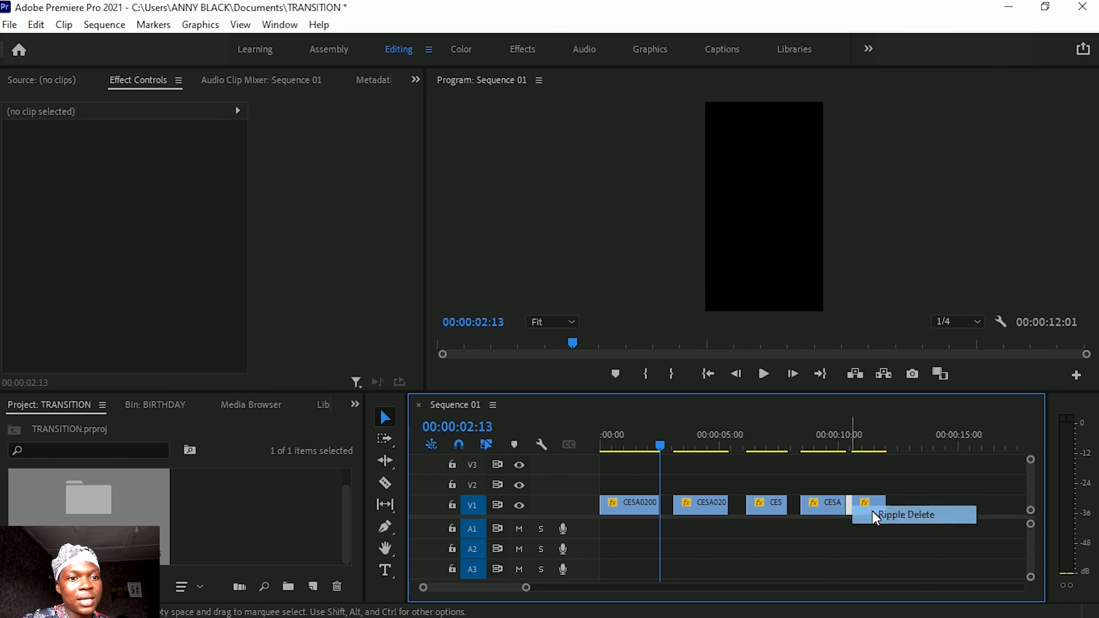
left_click(872, 513)
right_click(801, 506)
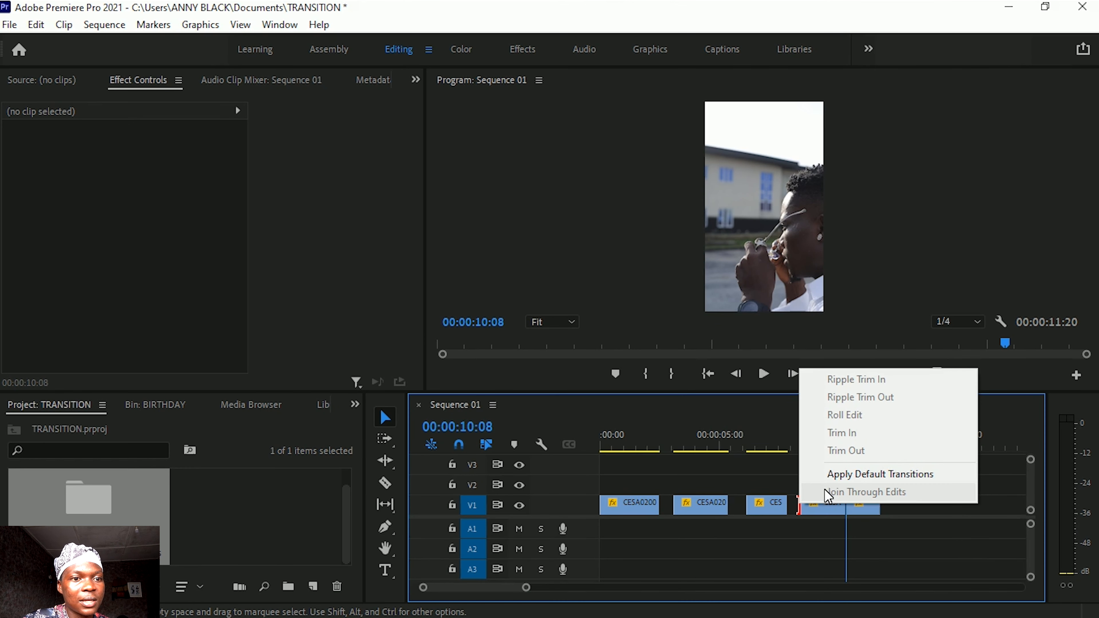
left_click(764, 483)
right_click(795, 507)
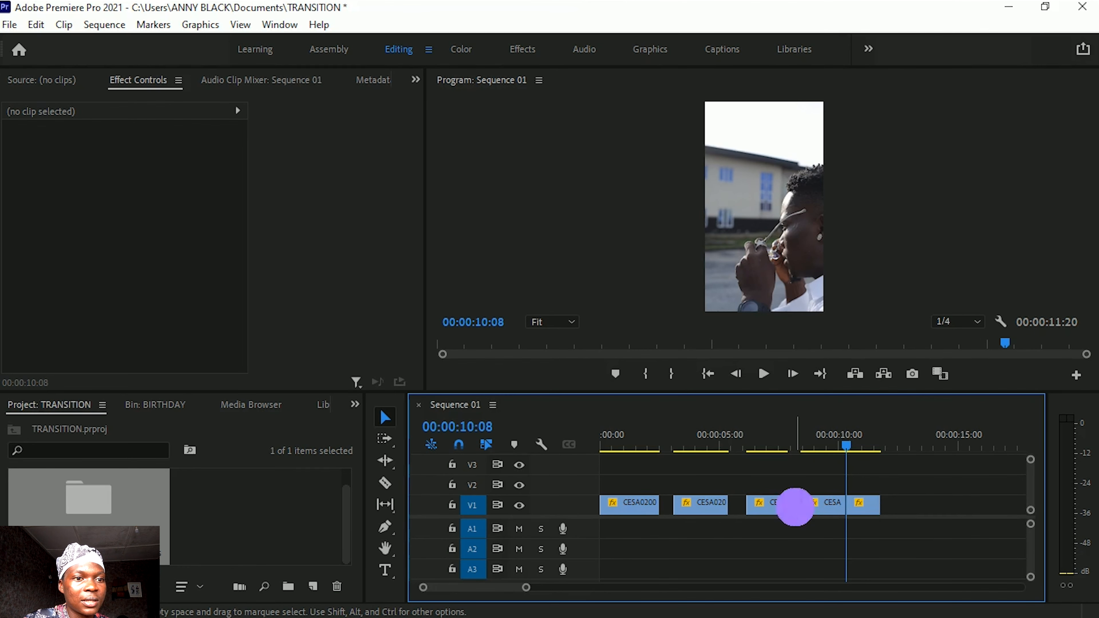
left_click(819, 519)
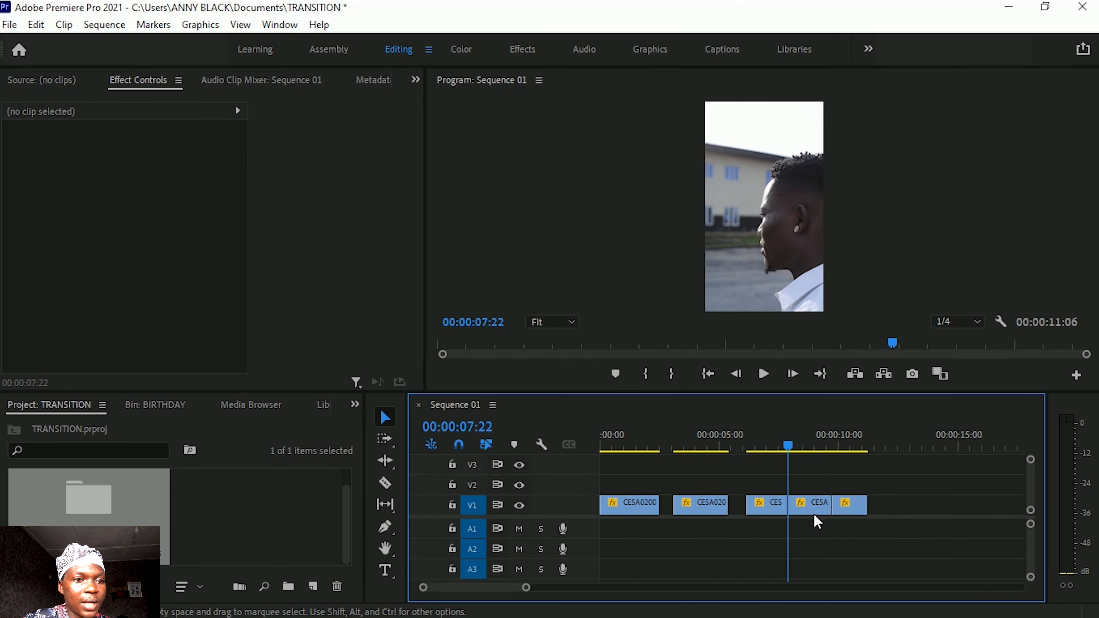
key("ctrl+z")
key("ctrl+z")
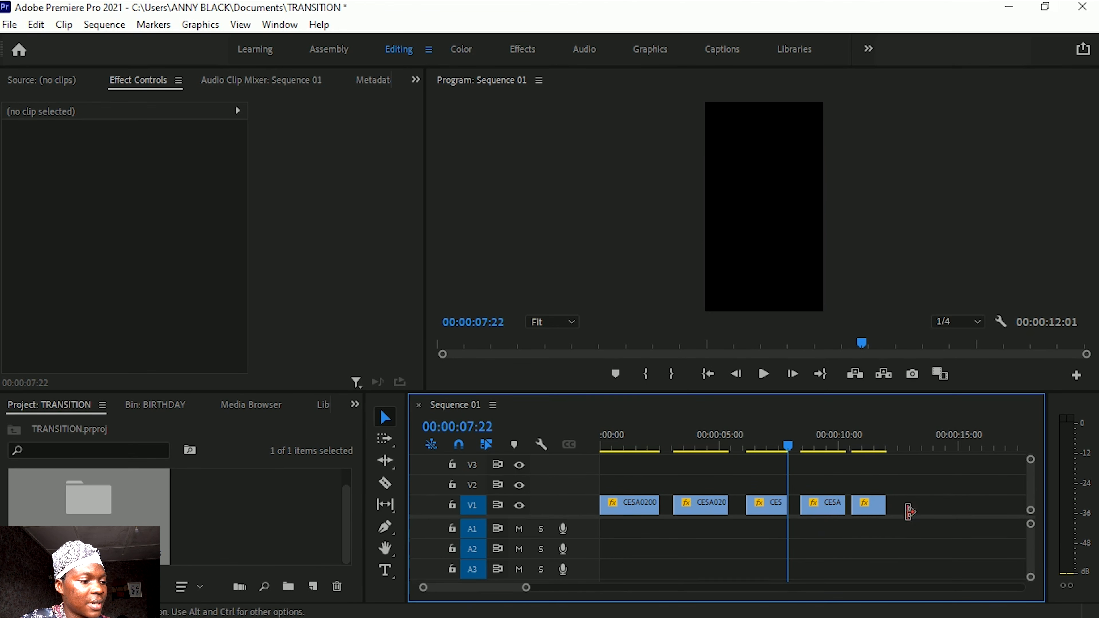
Select all five clips on V1, close every gap between them at once with Close Gap, and clear the selection.
left_click_drag(936, 483, 567, 539)
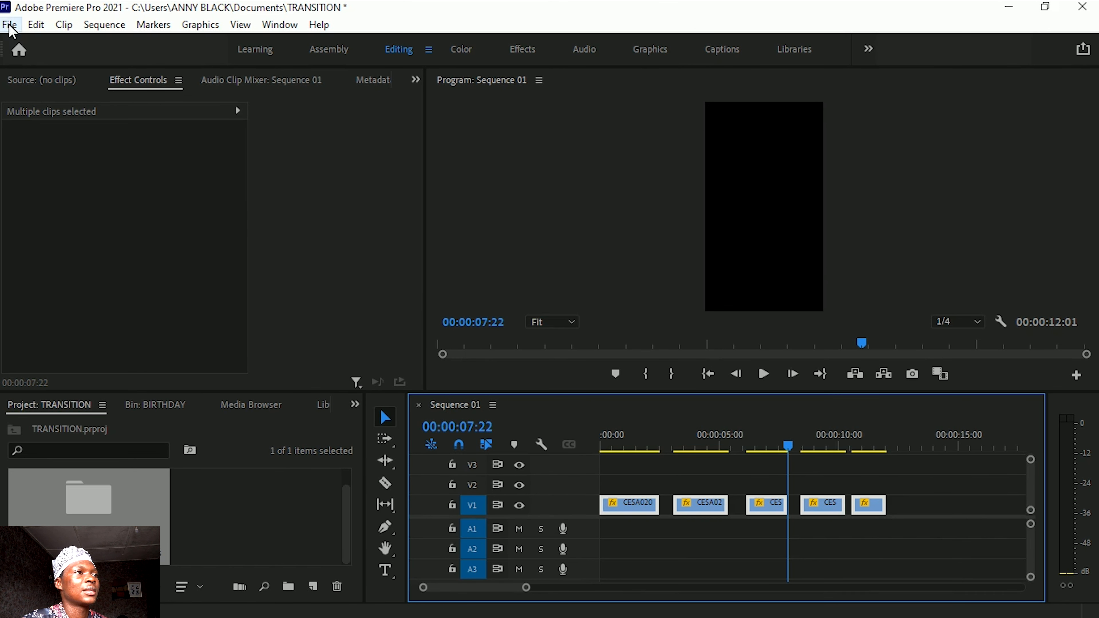
left_click(109, 31)
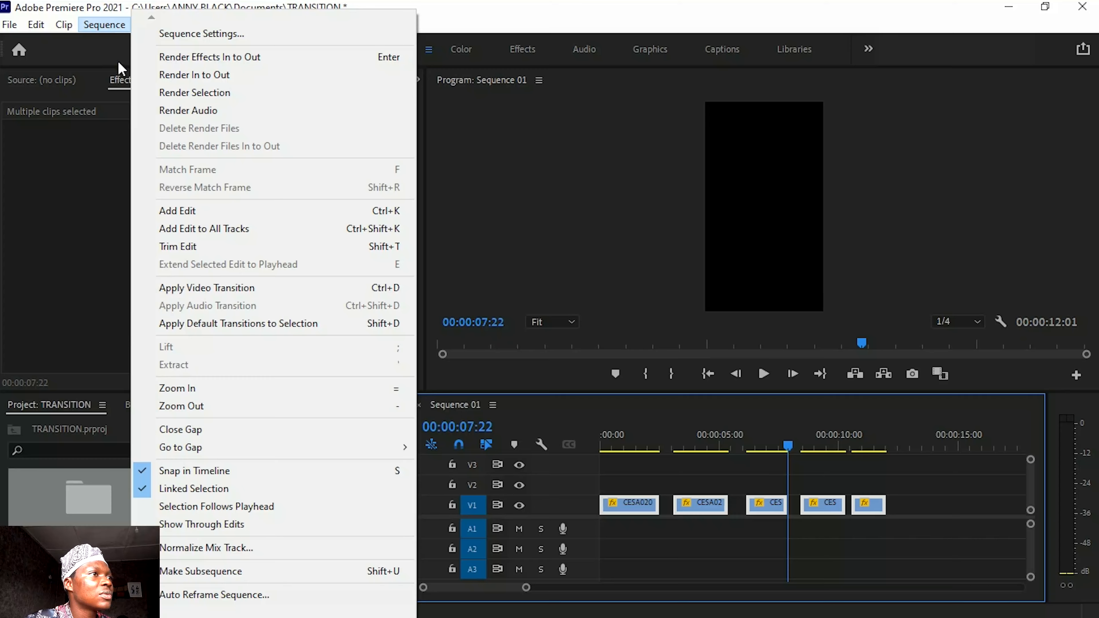
left_click(232, 431)
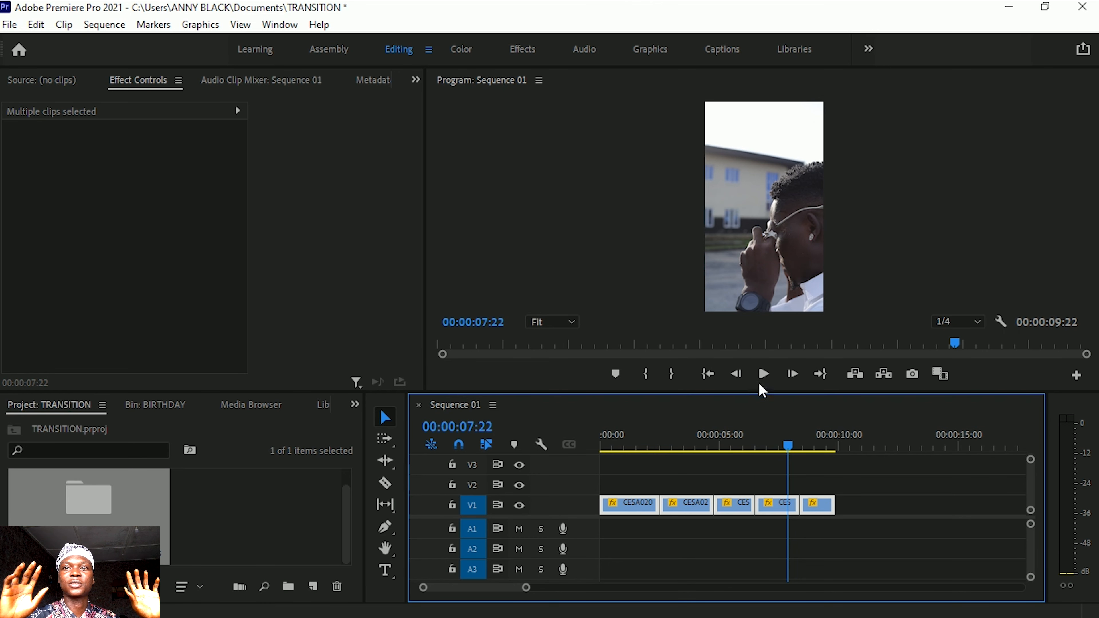
left_click(718, 473)
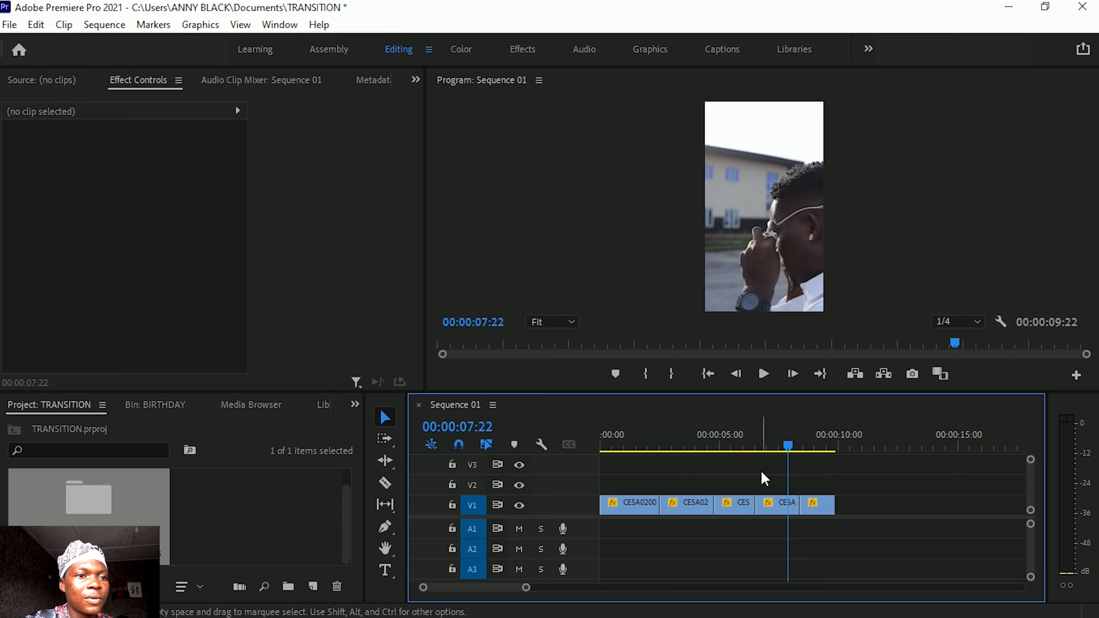
Play the tightened sequence from its start to check the cuts, and return the playhead to 00:00:00:00.
key("equal")
left_click_drag(905, 446, 476, 433)
key("space")
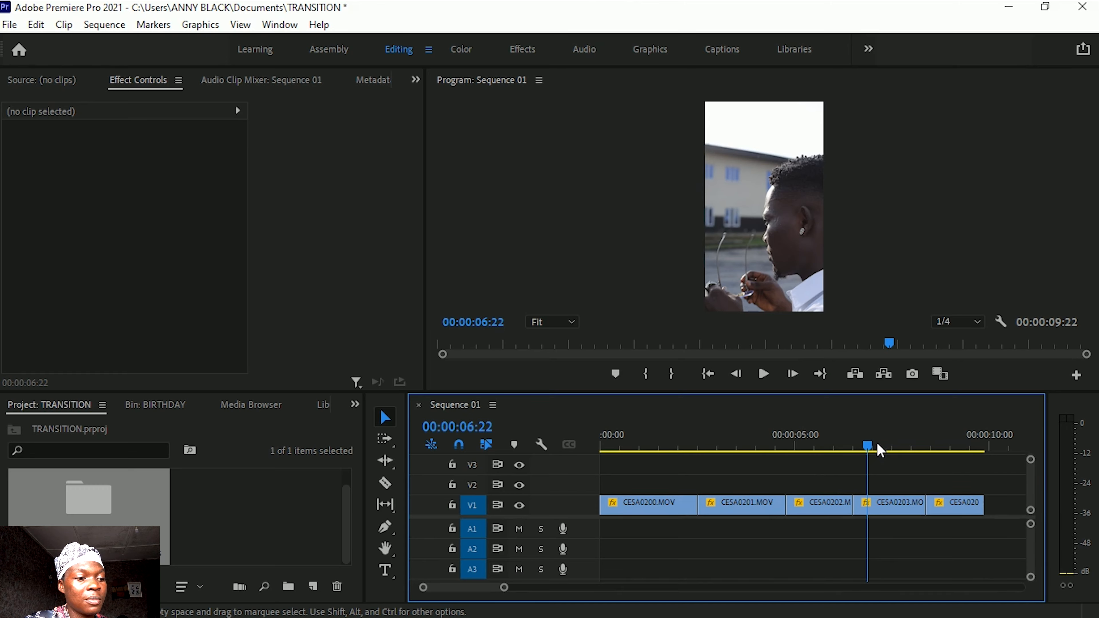
left_click_drag(871, 449, 602, 446)
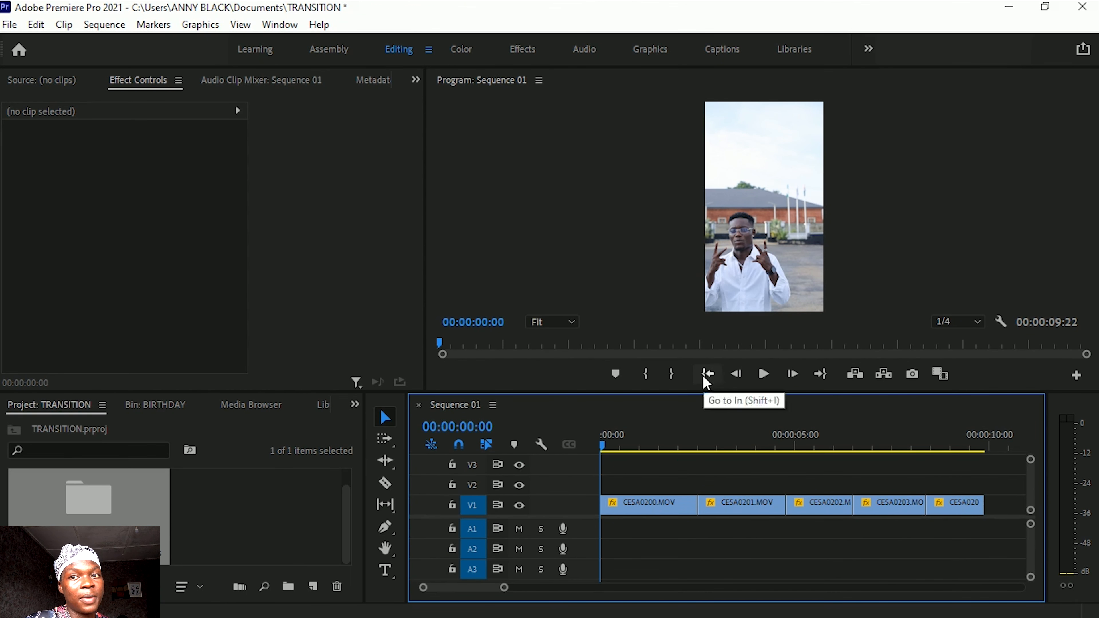
Deselect the project bin and display the list of available effects in place of the project contents.
left_click(287, 513)
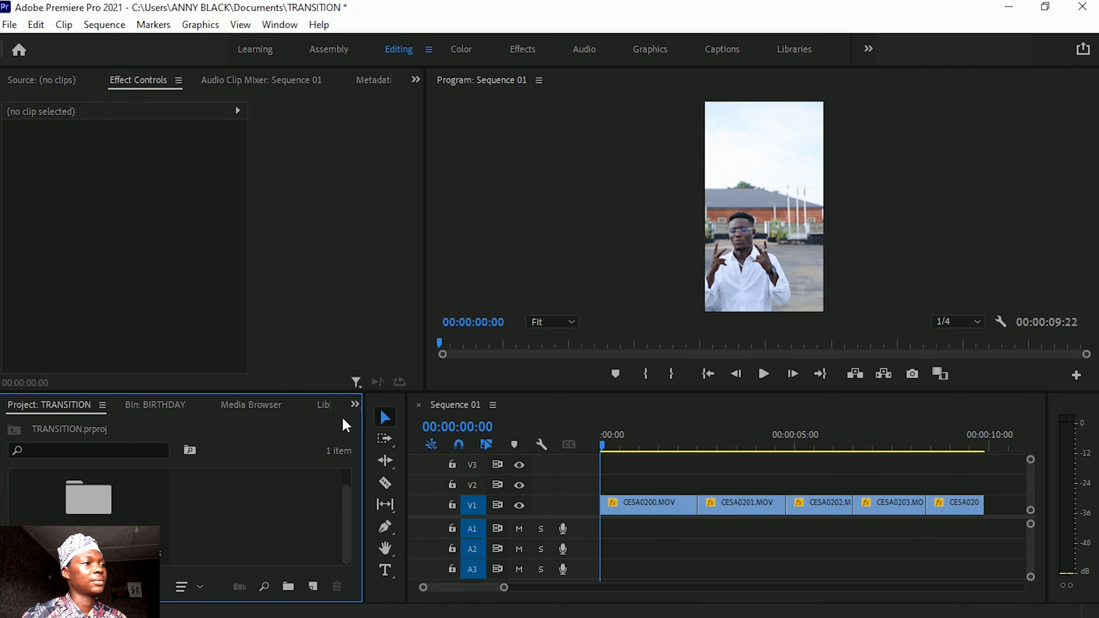
left_click(355, 406)
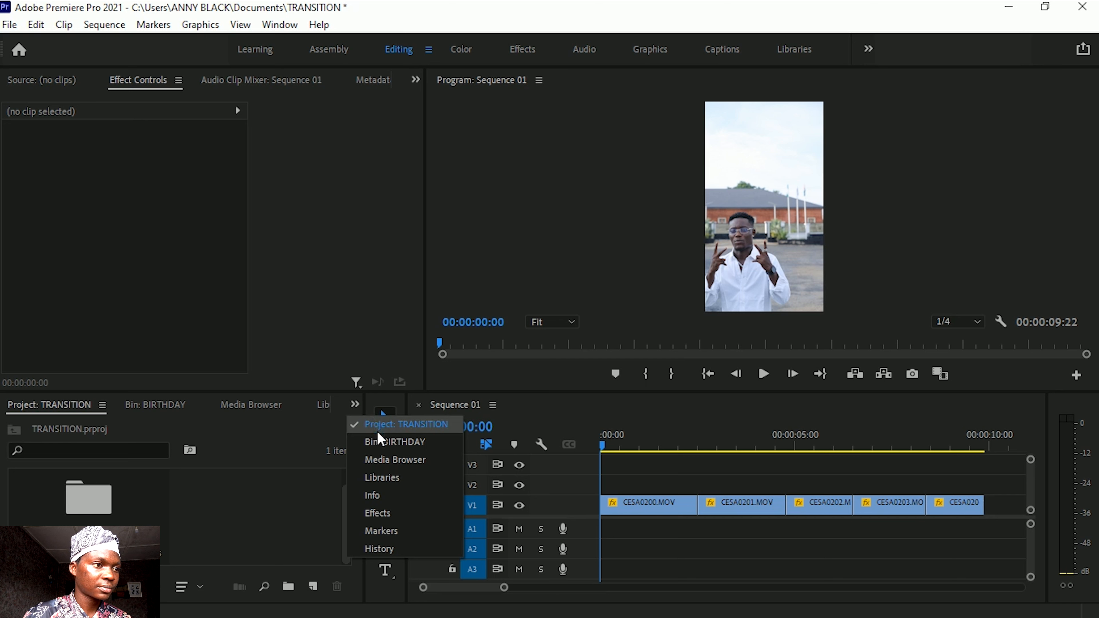
left_click(387, 518)
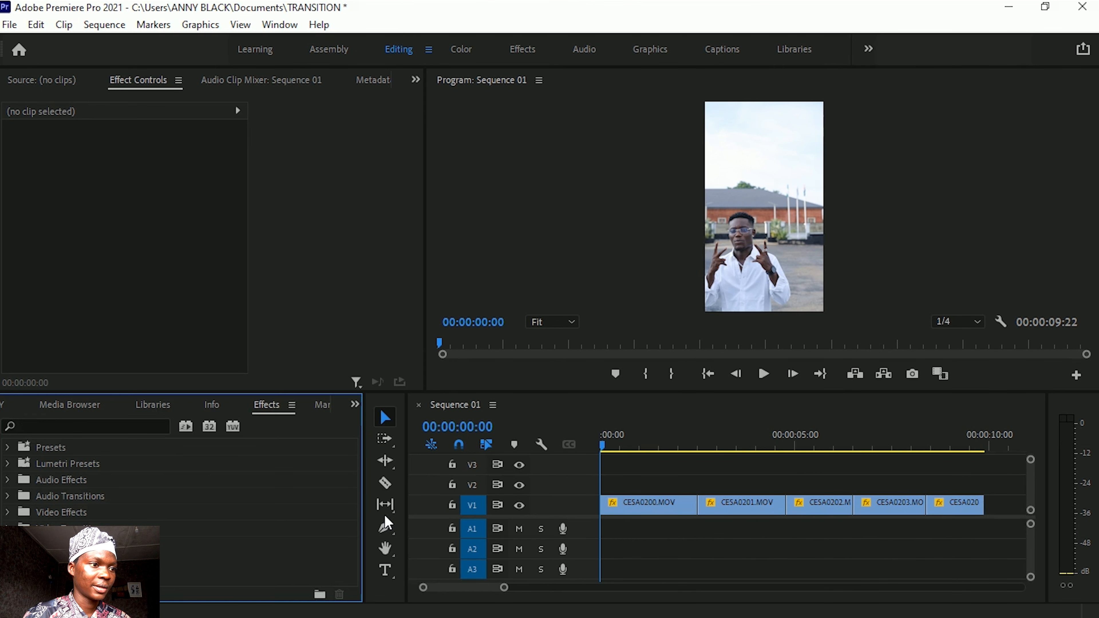